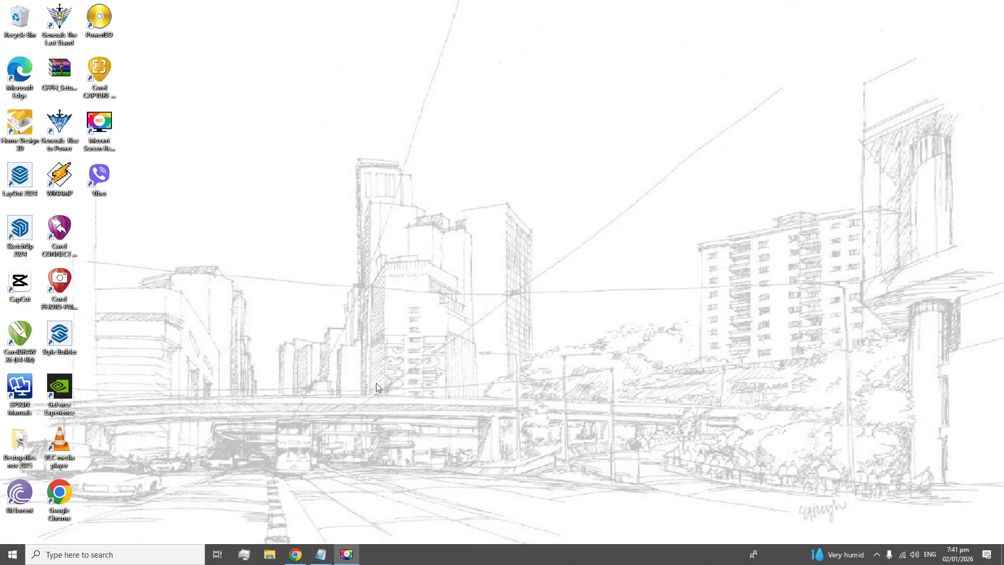
Open SketchUp, create a new model from the Architectural Centimeters template, and dismiss the welcome and extension update notices.
left_click(21, 236)
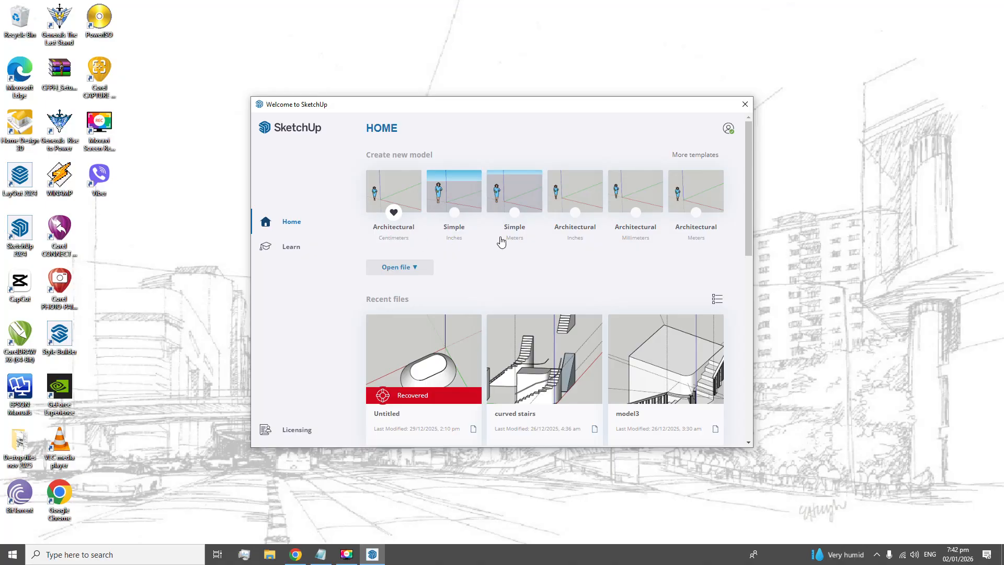
left_click(388, 241)
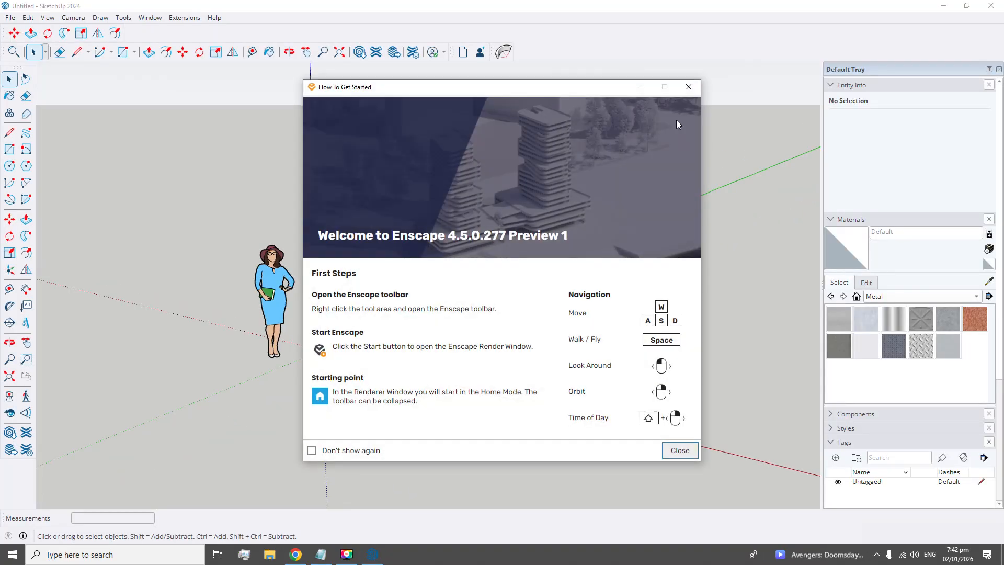
left_click(679, 450)
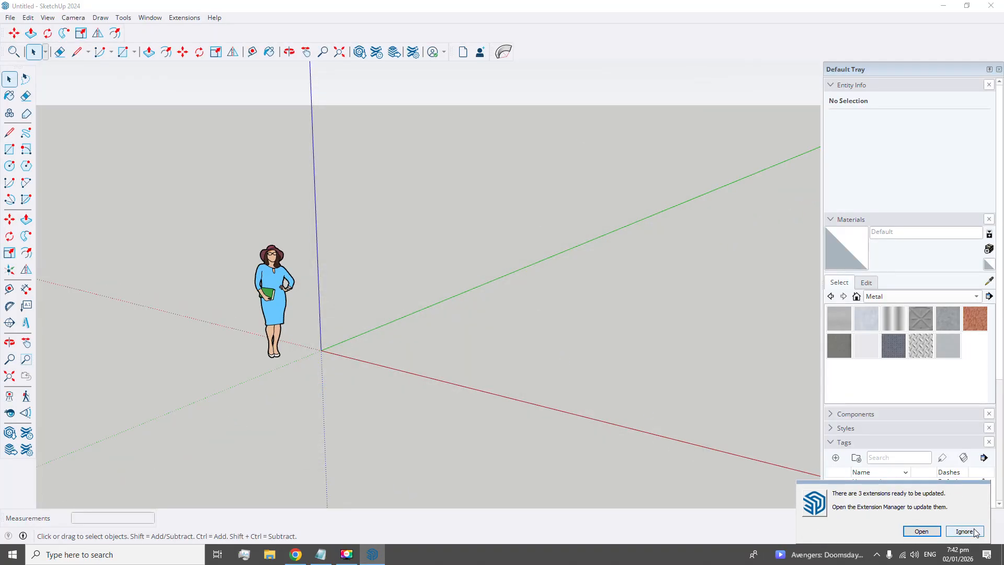
left_click(973, 531)
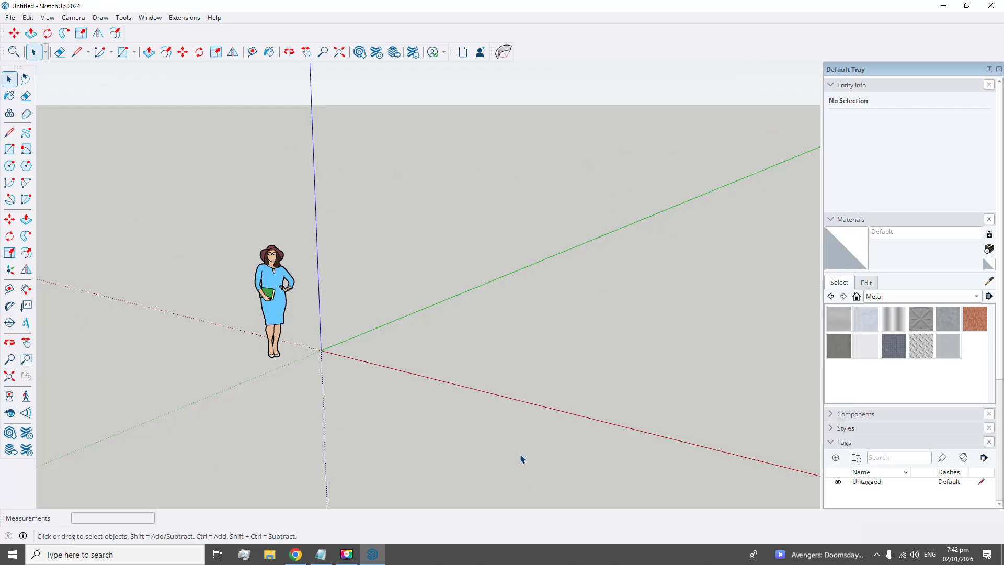
Delete the default scale figure standing near the origin.
left_click(258, 270)
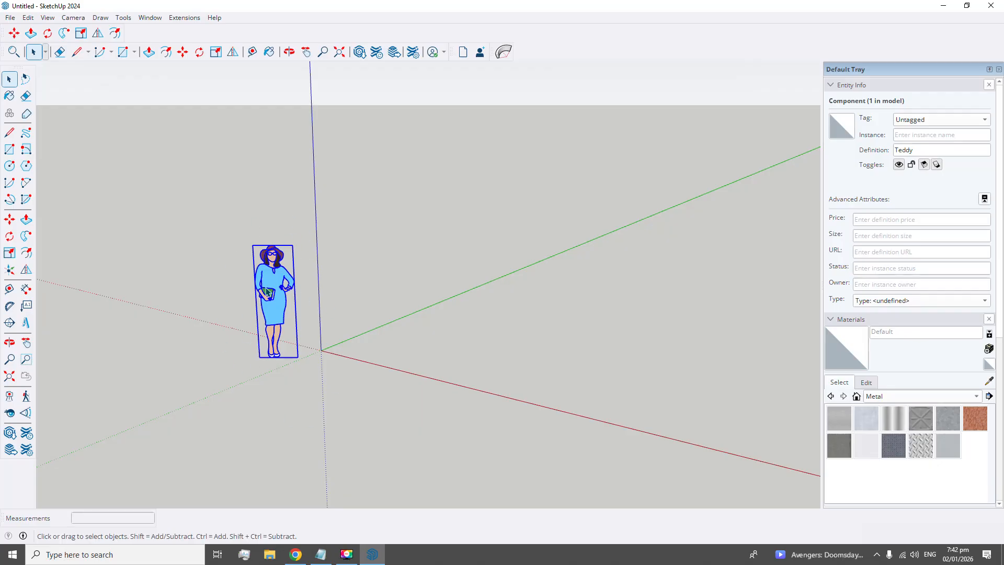
scroll(285, 285, "up", 4)
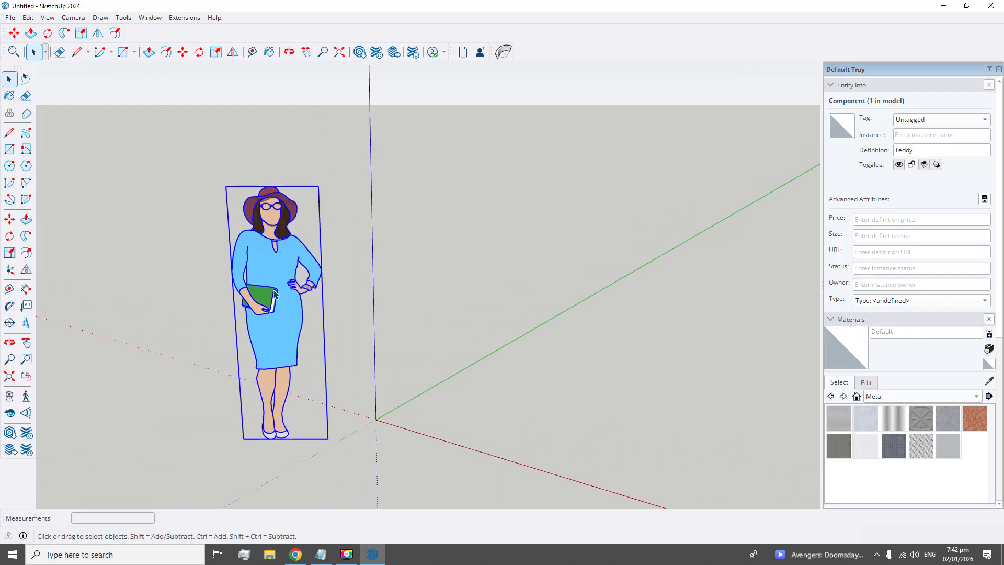
scroll(352, 284, "down", 5)
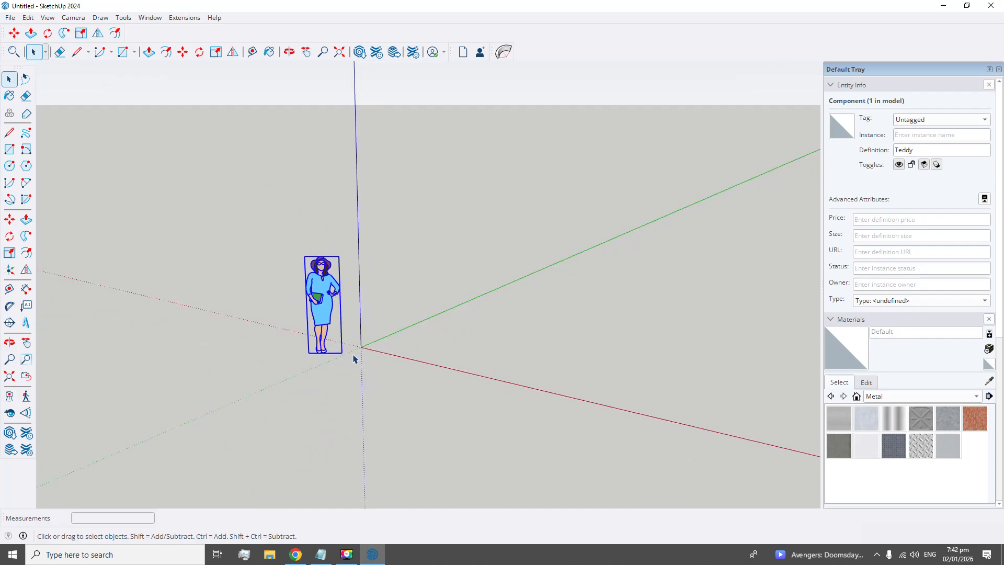
scroll(356, 323, "up", 2)
scroll(353, 262, "up", 2)
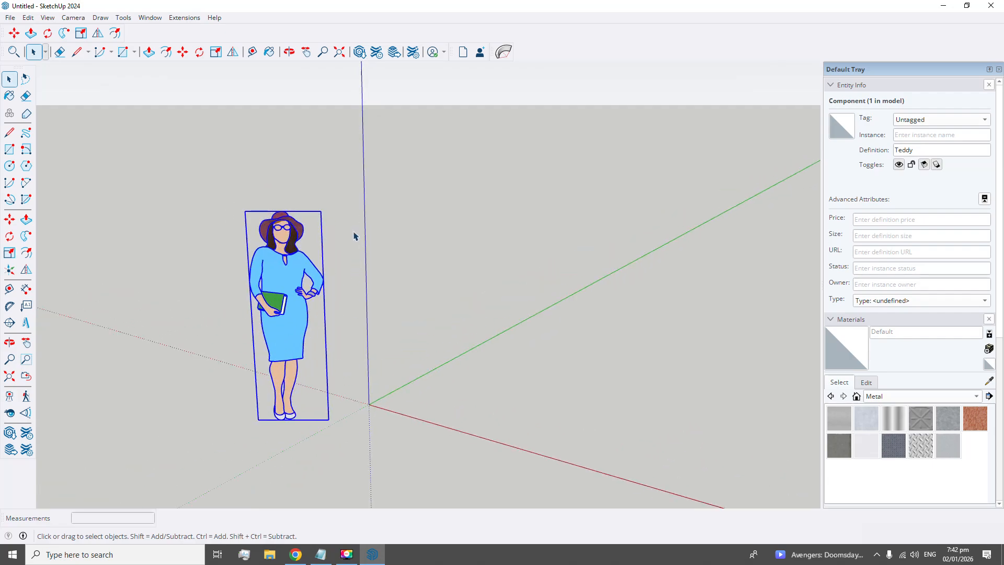
scroll(252, 190, "down", 2)
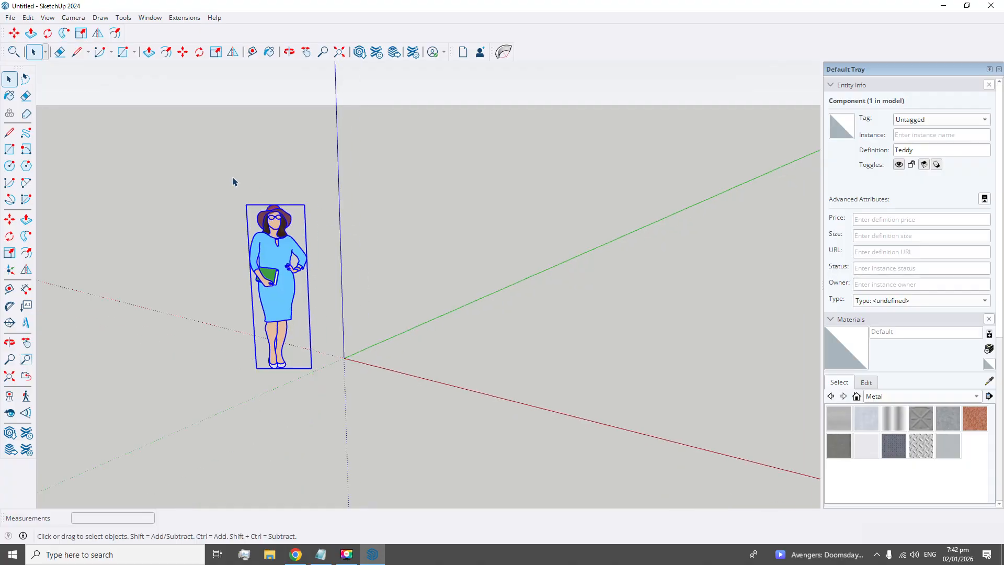
left_click_drag(204, 184, 326, 417)
key("Delete")
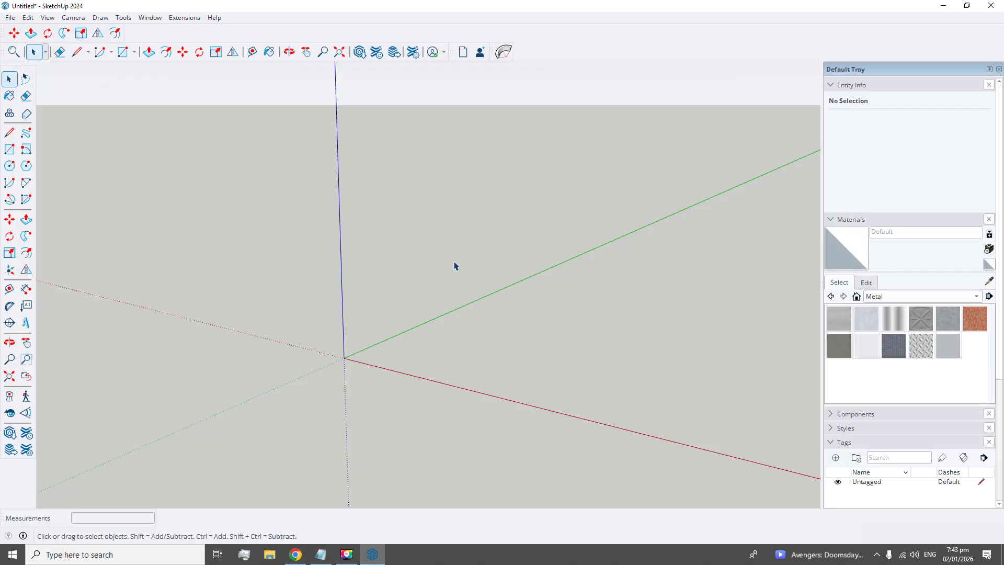
Switch the camera to parallel projection and show the Top standard view.
scroll(473, 234, "down", 1)
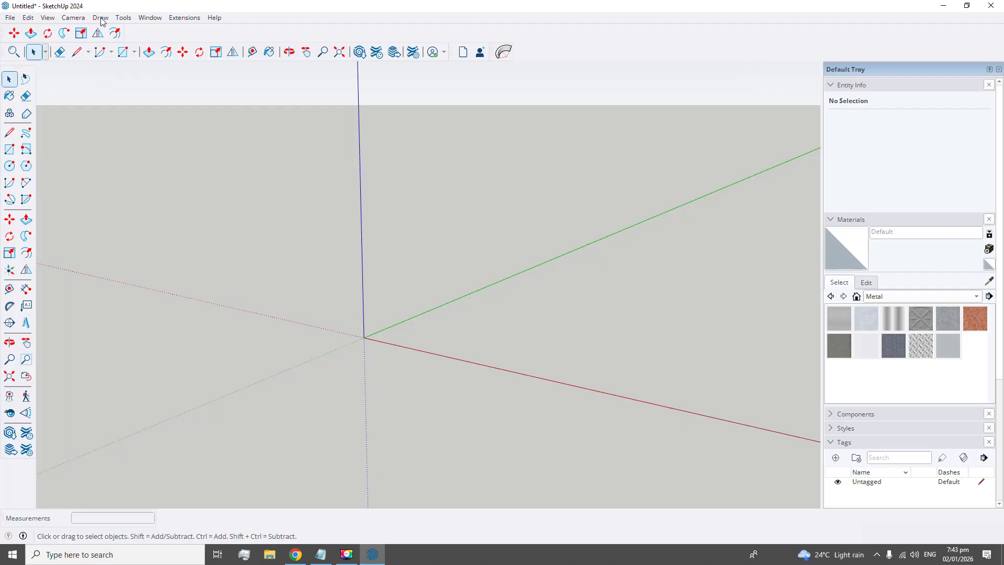
left_click(73, 19)
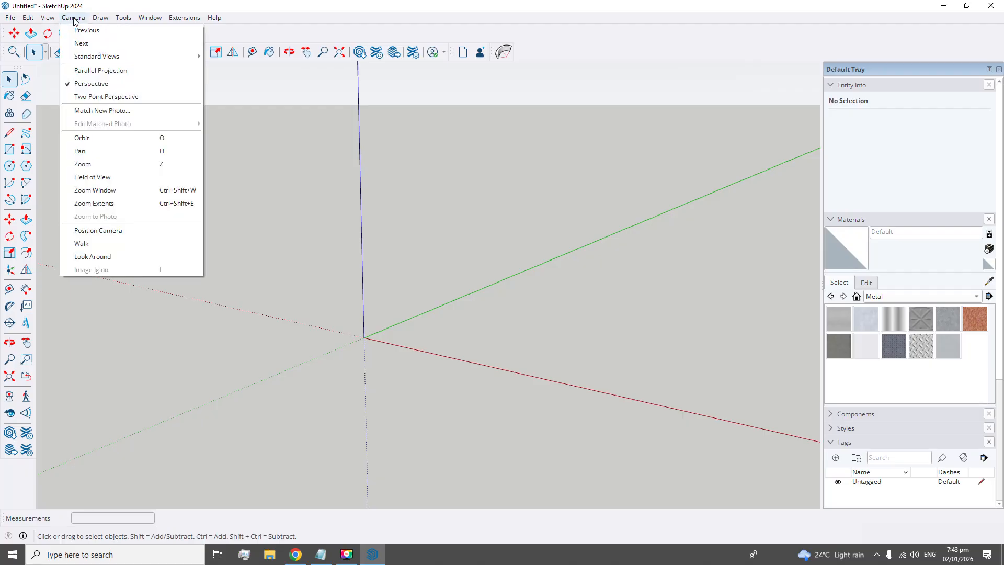
left_click(99, 73)
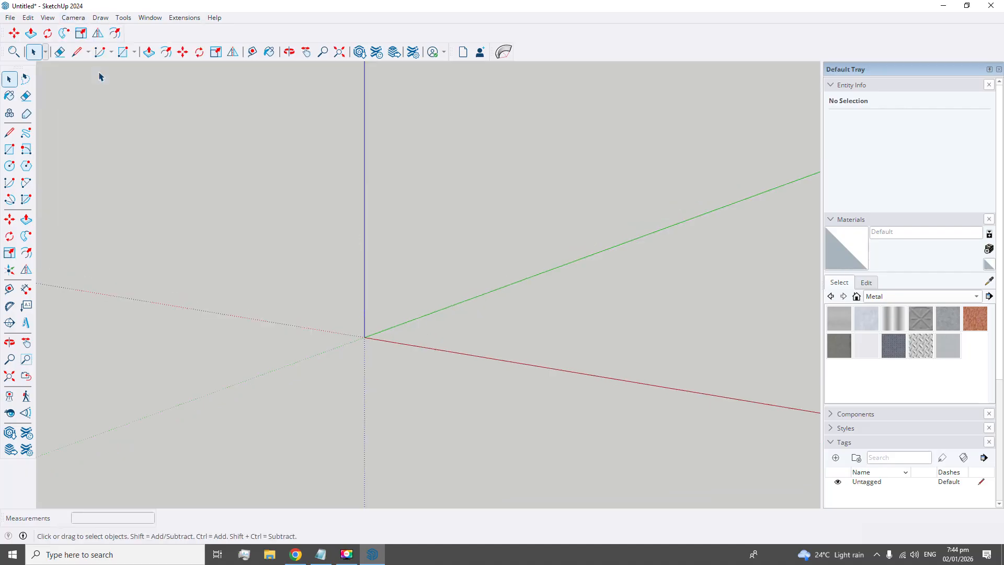
left_click(74, 19)
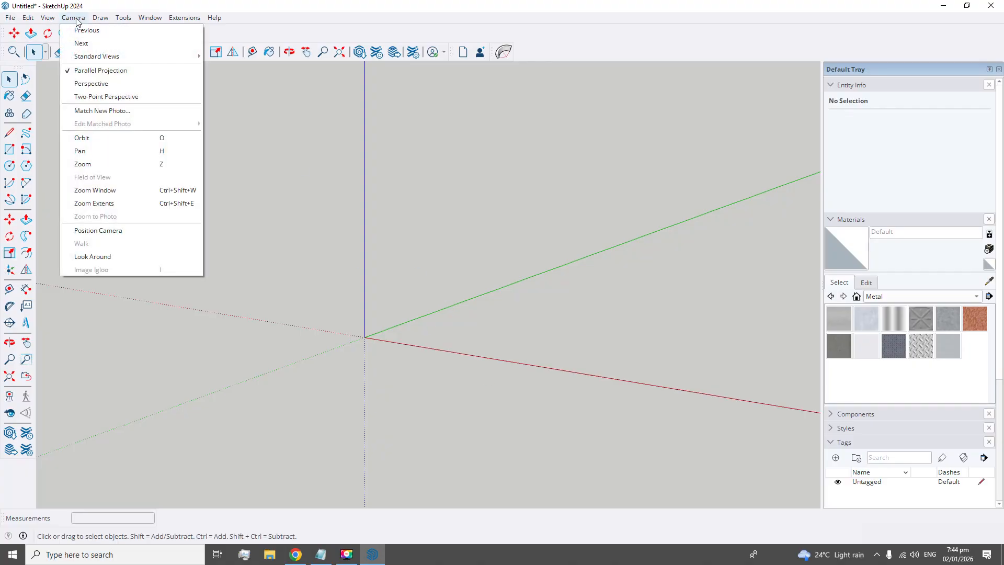
mouse_move(99, 59)
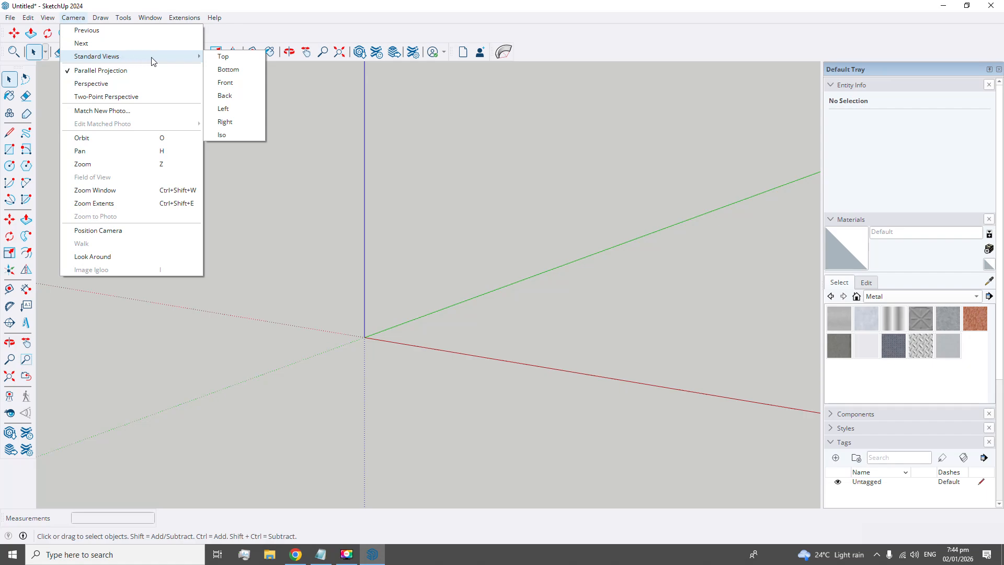
left_click(232, 58)
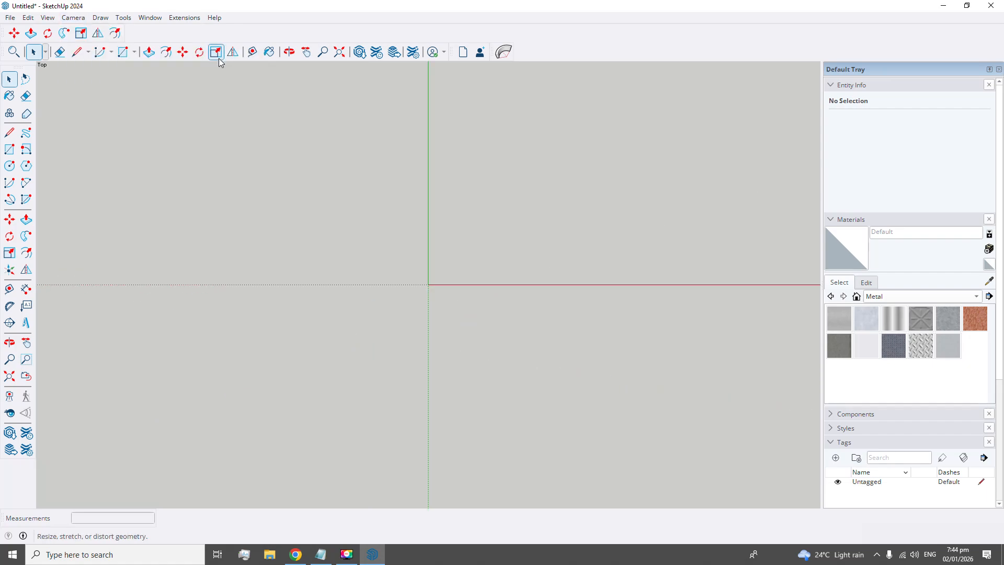
Orbit away from the flat plan view, and return the camera to the Top standard view.
left_click(289, 52)
left_click_drag(526, 148, 434, 198)
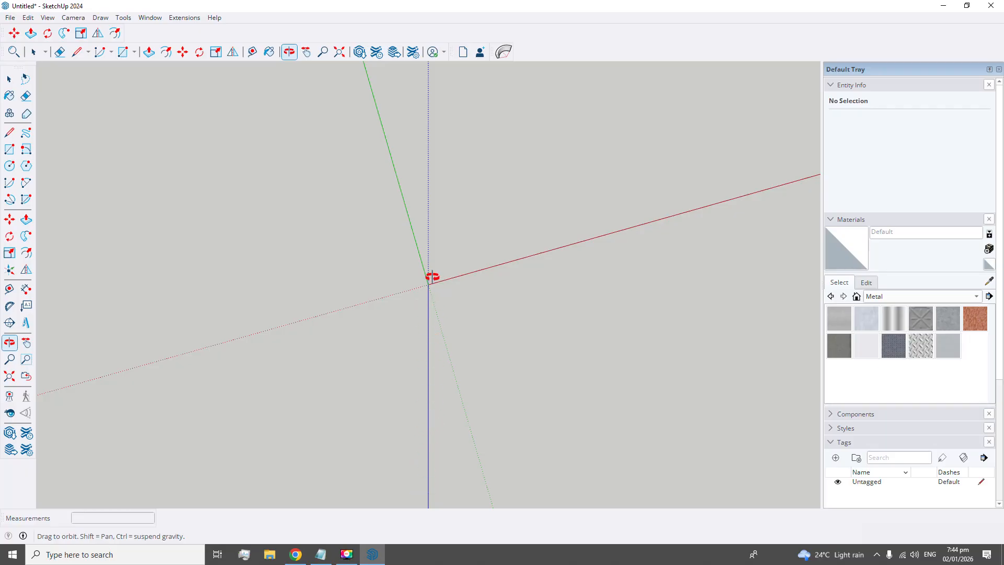
left_click(74, 19)
mouse_move(84, 56)
left_click(220, 56)
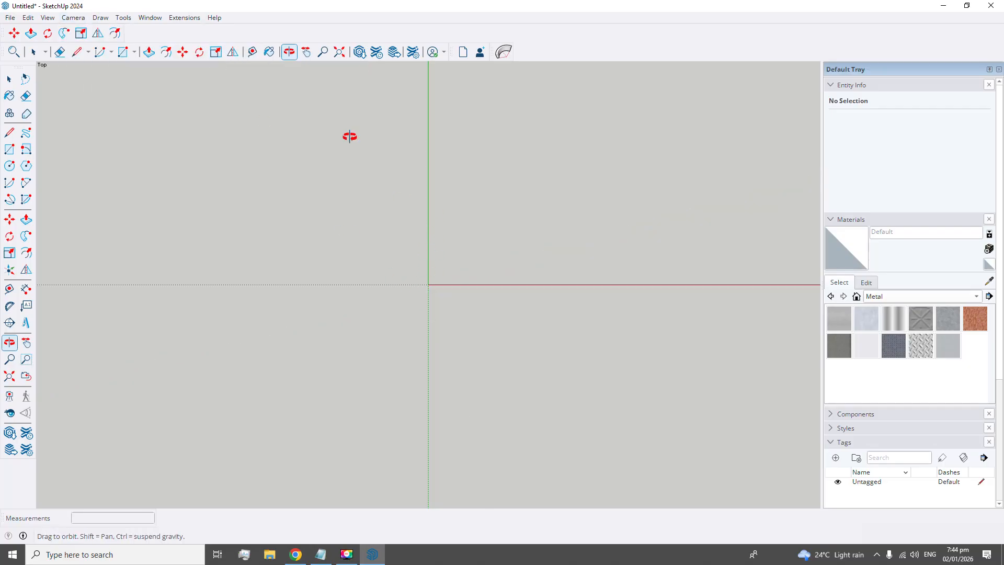
Set the camera to perspective, and orbit and pan to an angled view above the ground with all three axes visible.
left_click(73, 18)
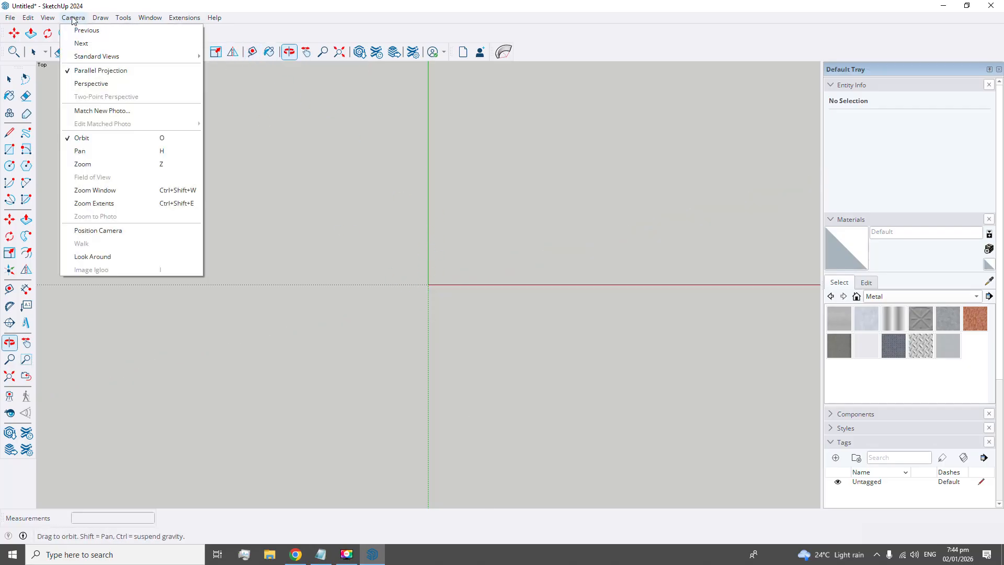
left_click(85, 85)
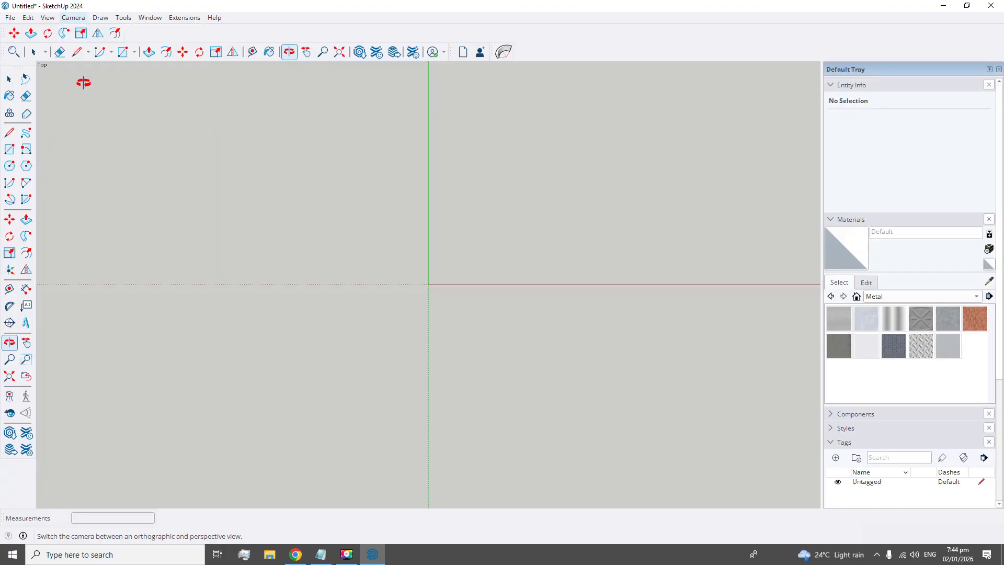
left_click_drag(546, 225, 546, 119)
left_click_drag(543, 235, 474, 197)
left_click(306, 52)
left_click_drag(556, 150, 421, 235)
left_click_drag(485, 413, 529, 345)
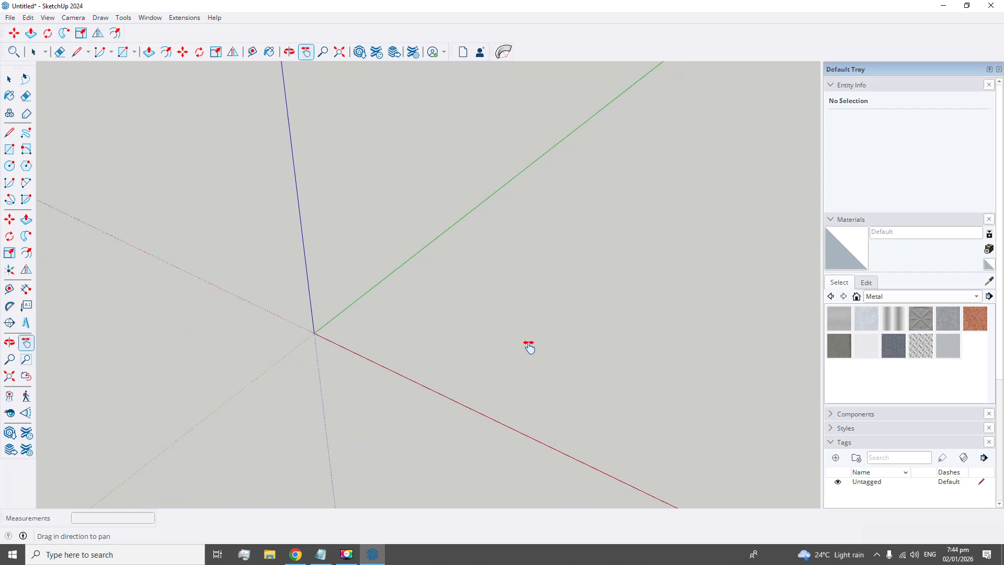
left_click(290, 52)
left_click_drag(426, 264, 450, 260)
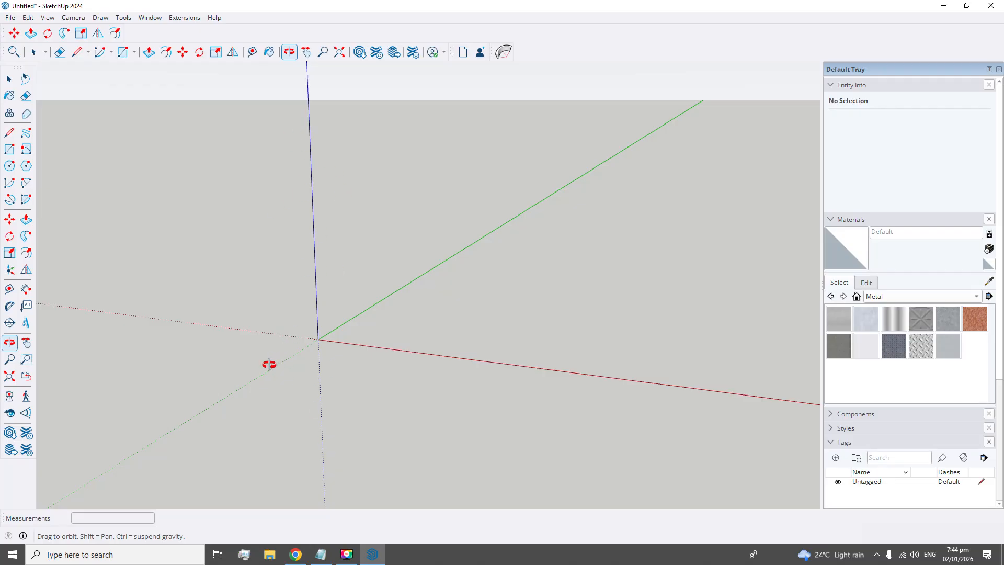
Draw a rectangle about 156 by 191 cm on the ground plane, starting at the origin.
left_click(9, 151)
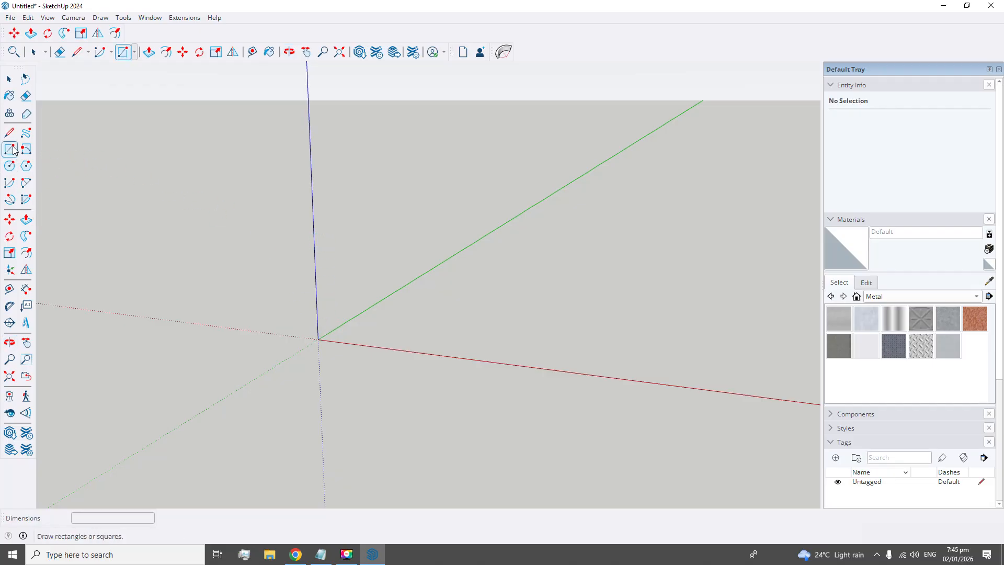
left_click(318, 339)
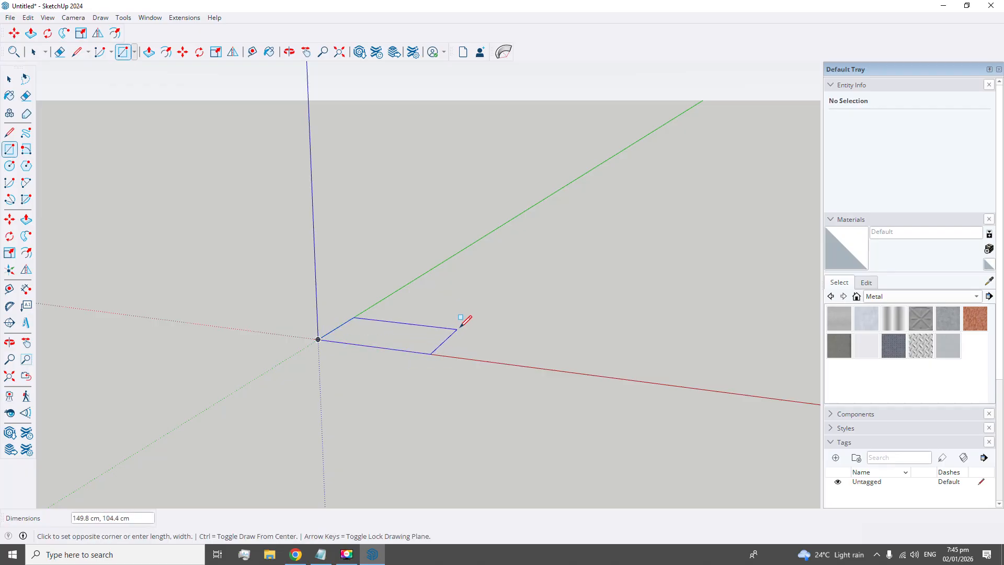
left_click(480, 311)
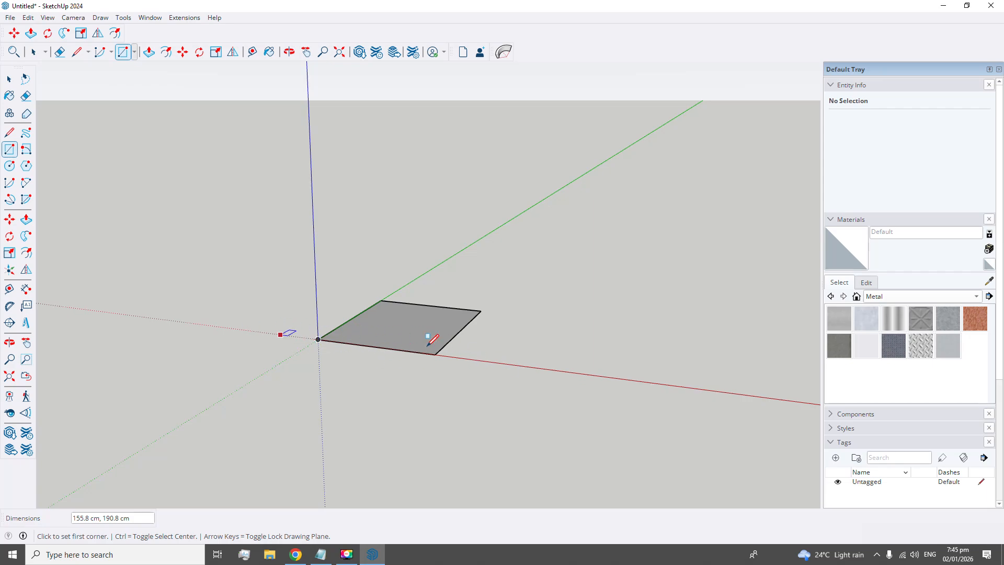
Dimension the rectangle's edge along the red axis, placing the dimension just outside the shape.
left_click(25, 291)
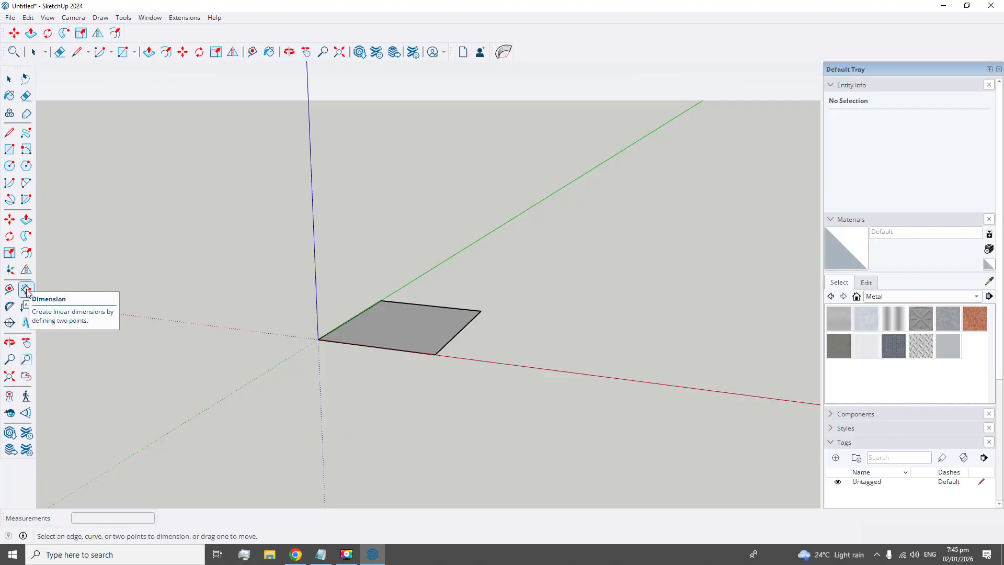
left_click(318, 339)
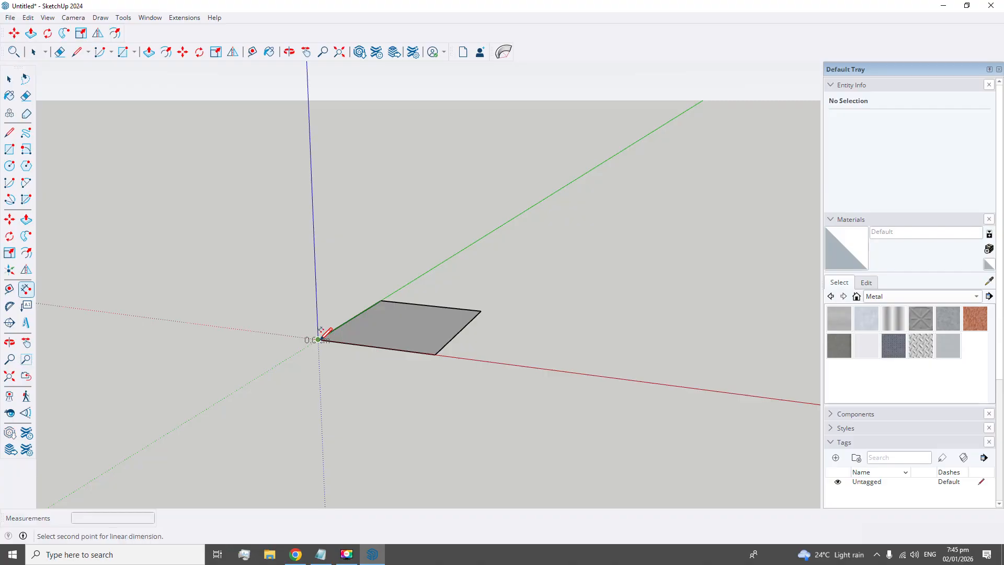
left_click(435, 354)
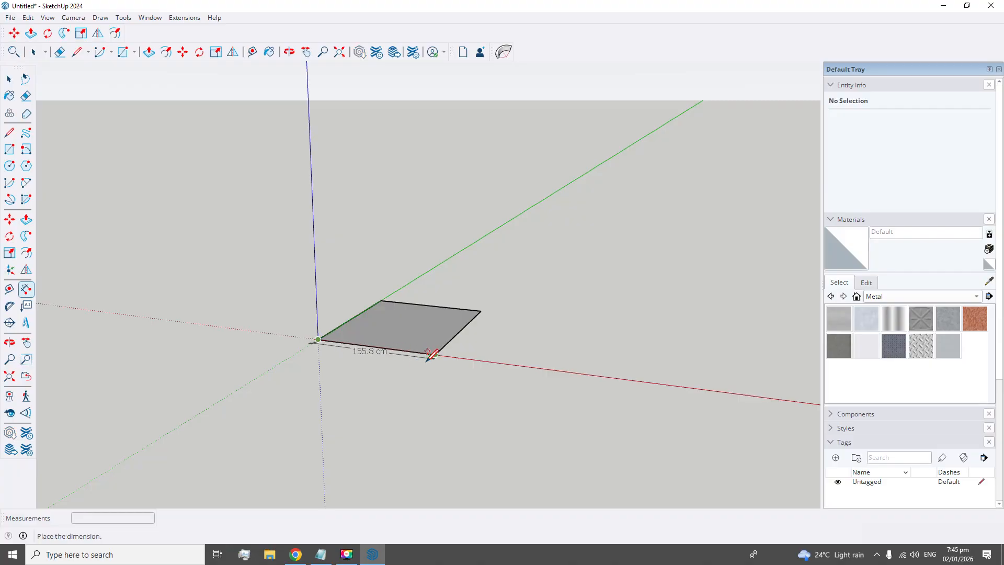
left_click(418, 369)
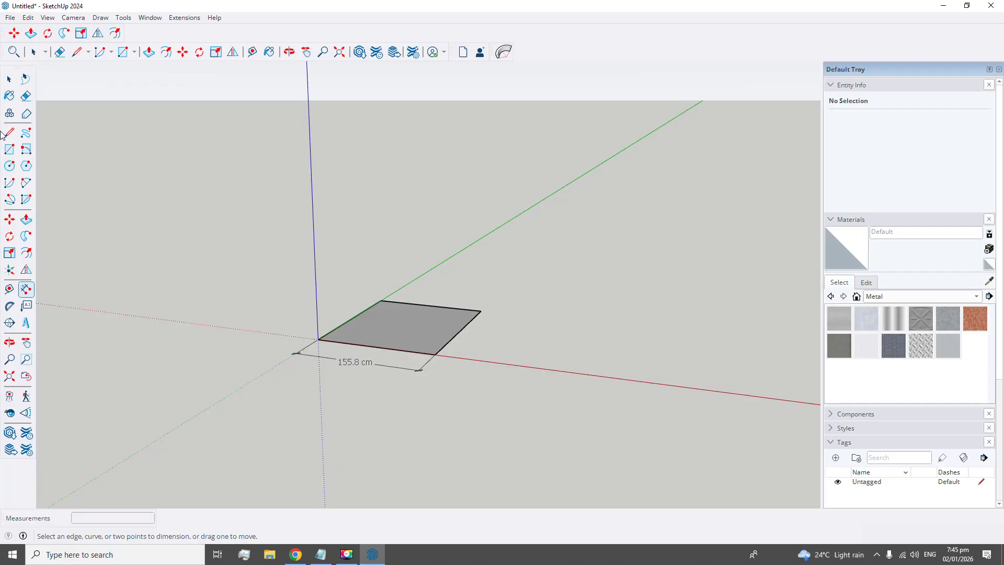
Delete the rectangle together with its dimension.
left_click(16, 79)
left_click_drag(251, 212, 583, 440)
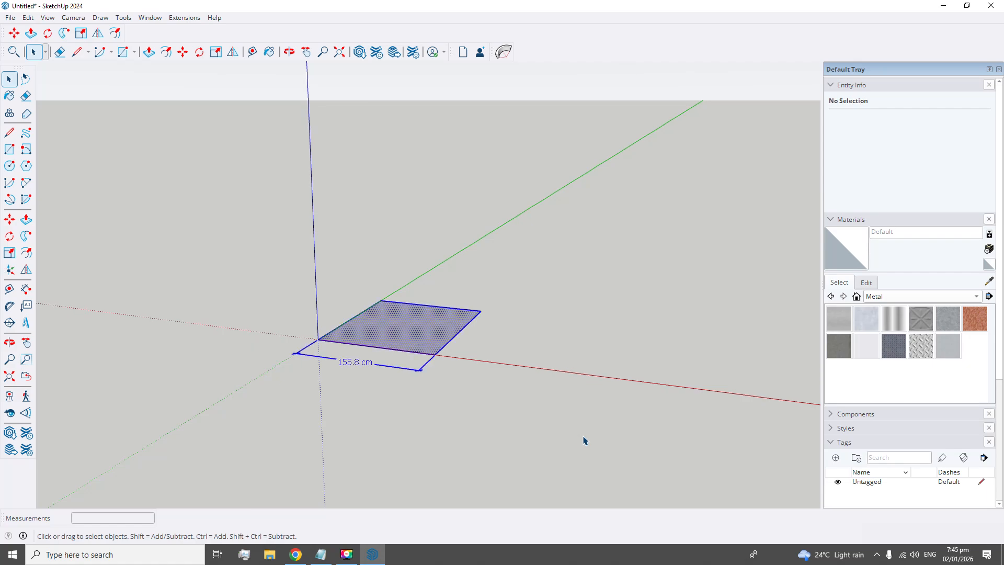
key("Delete")
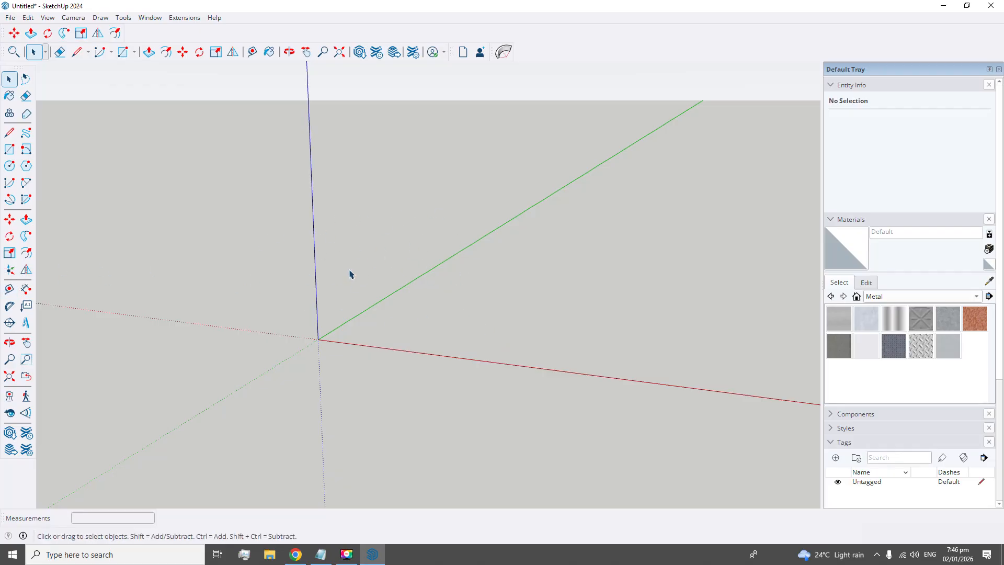
Try placing a Tape Measure guide line parallel to the green axis at an offset of 100 cm, and undo it.
left_click(9, 289)
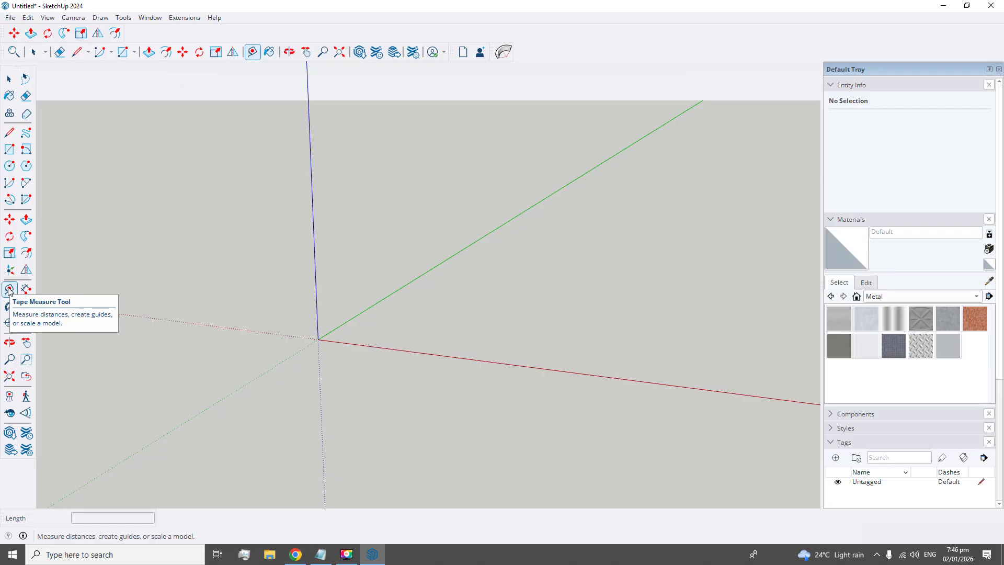
left_click(9, 289)
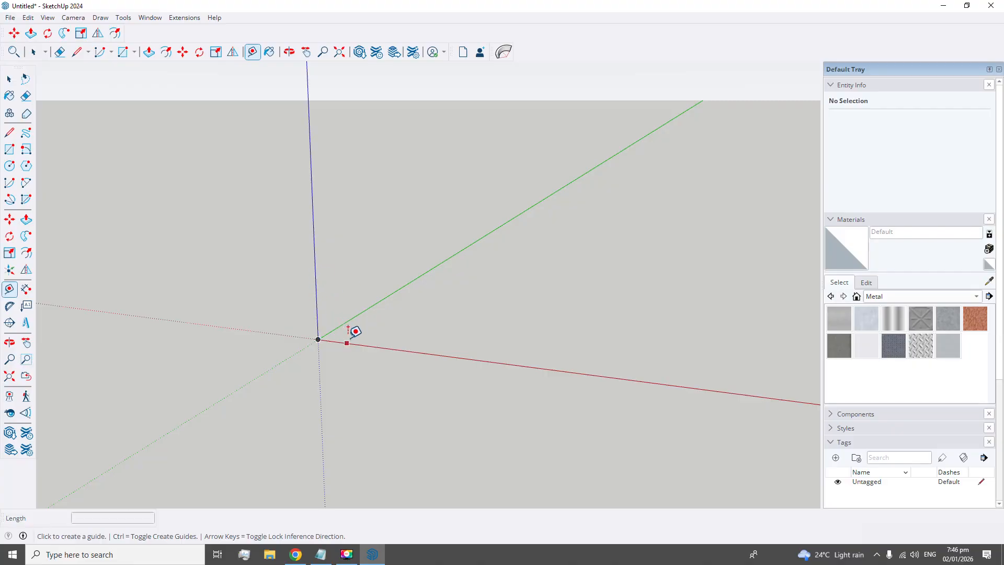
left_click(366, 308)
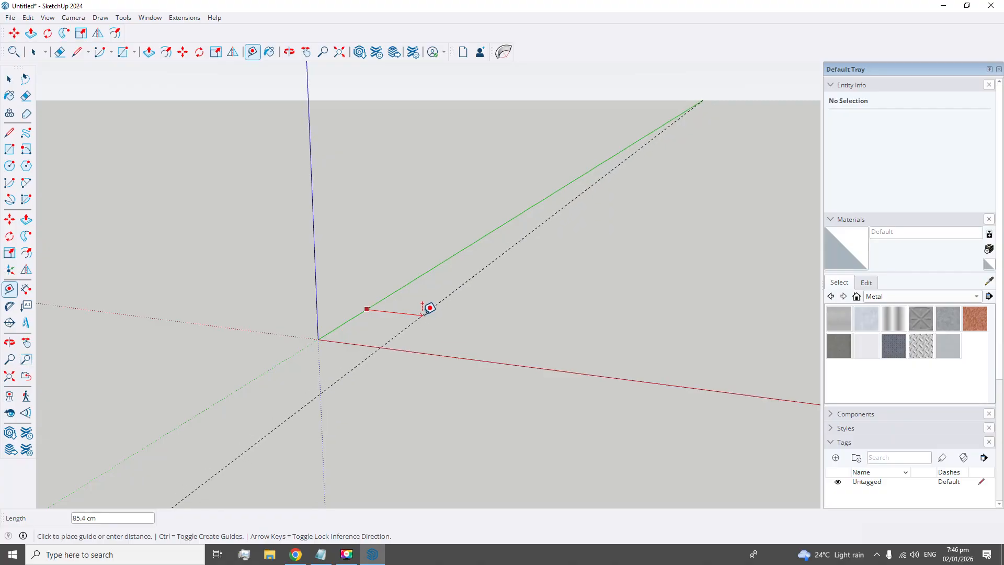
type("100")
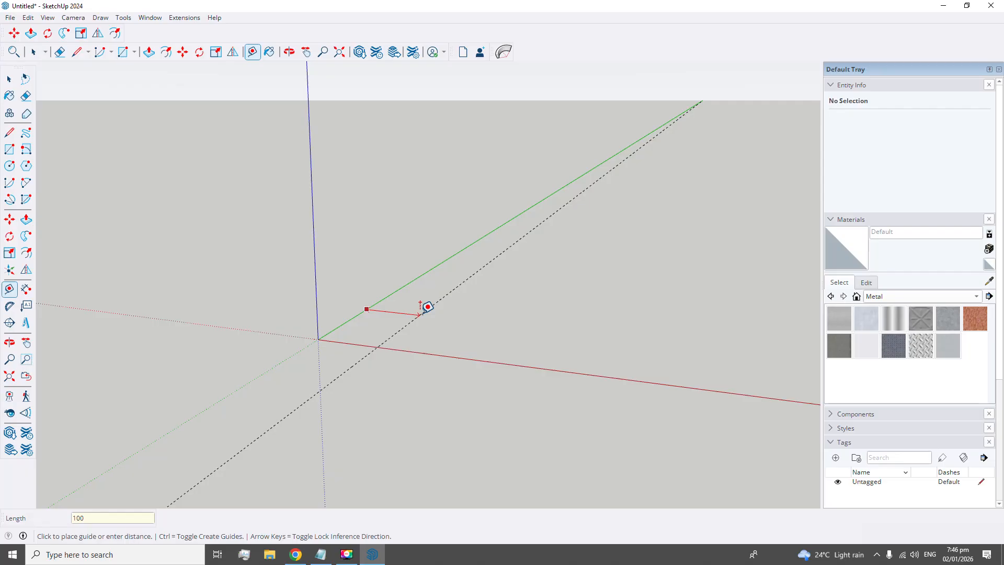
key("Return")
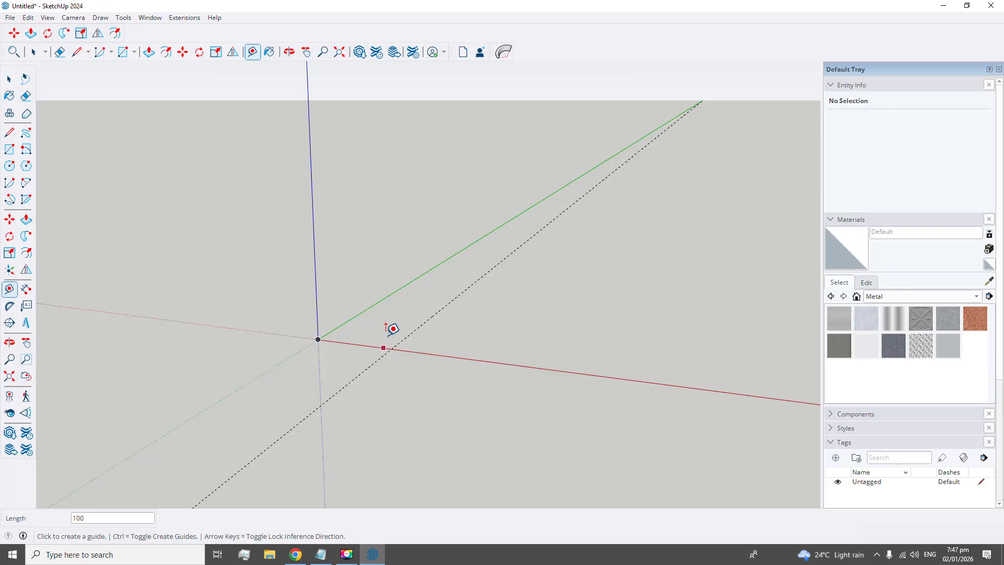
key("ctrl+z")
Place a guide line on the ground 100 cm from the green axis along red, and measure its distance from the origin.
left_click(361, 313)
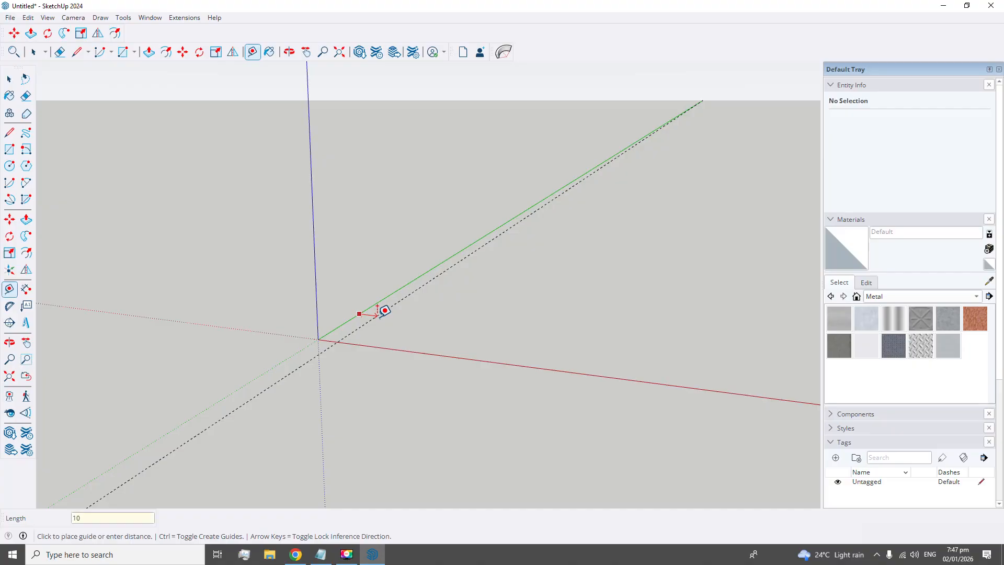
key("Return")
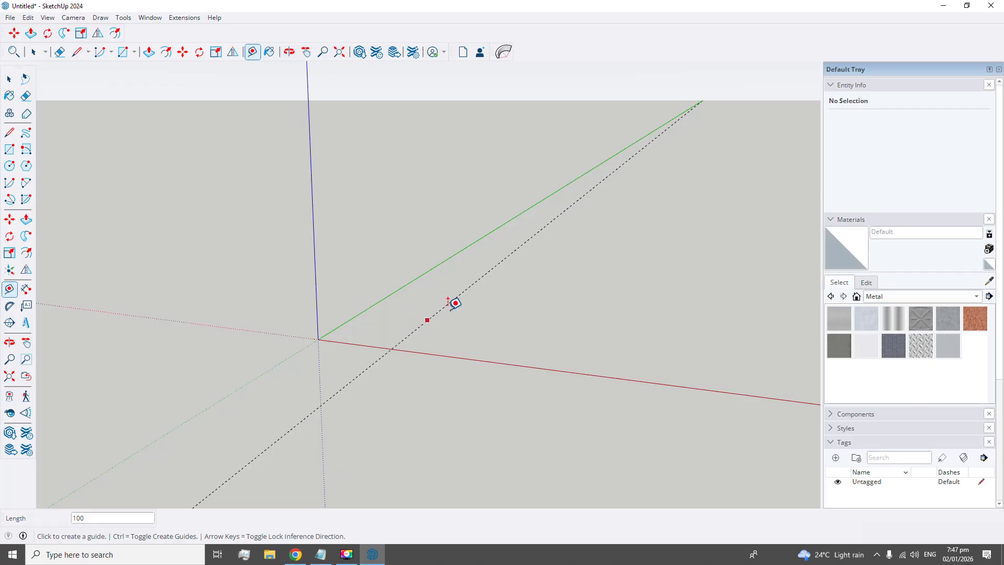
left_click(26, 289)
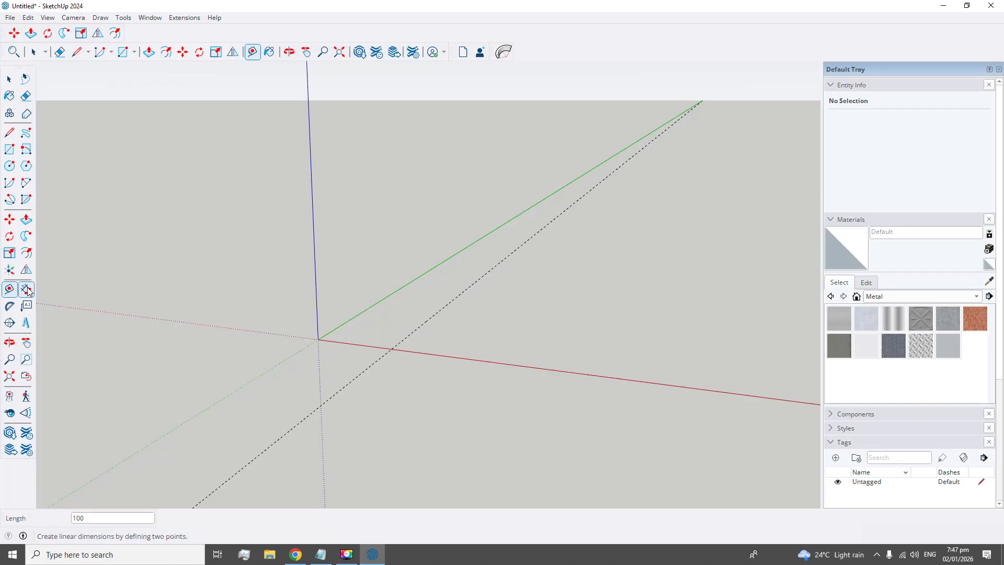
left_click(318, 339)
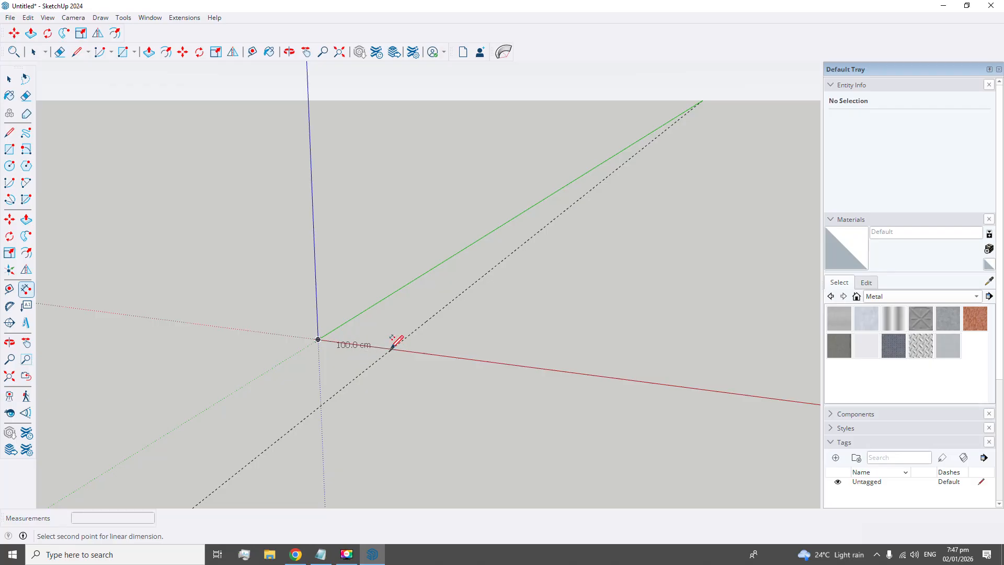
key("Escape")
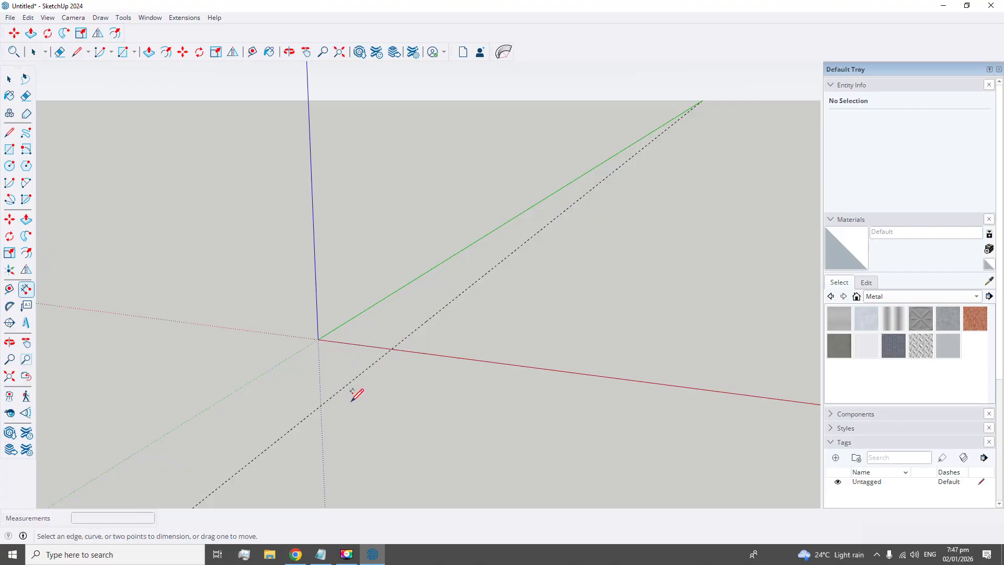
Place a second guide line directly on the green axis, 100 cm back from the parallel ground guide.
left_click(10, 289)
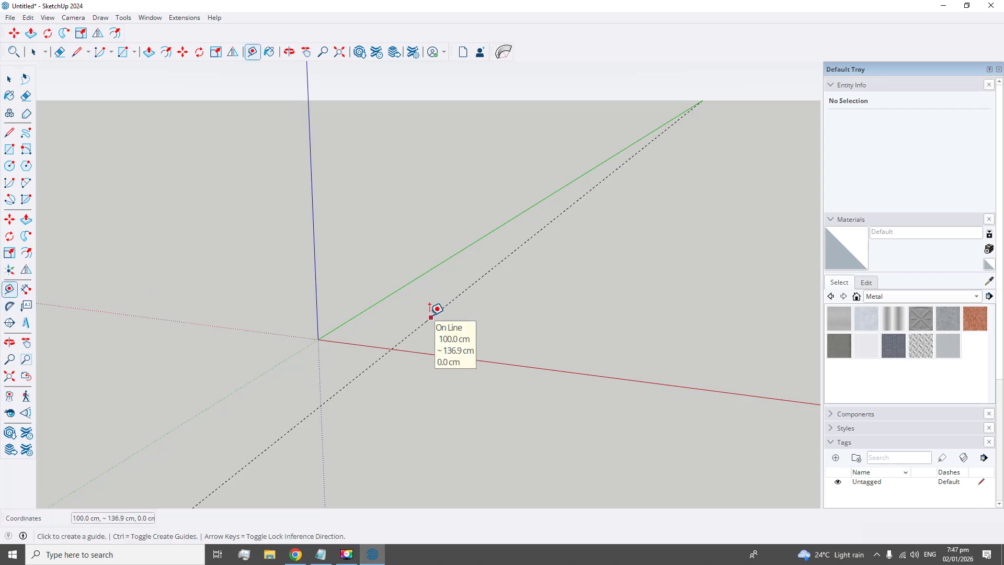
left_click(431, 316)
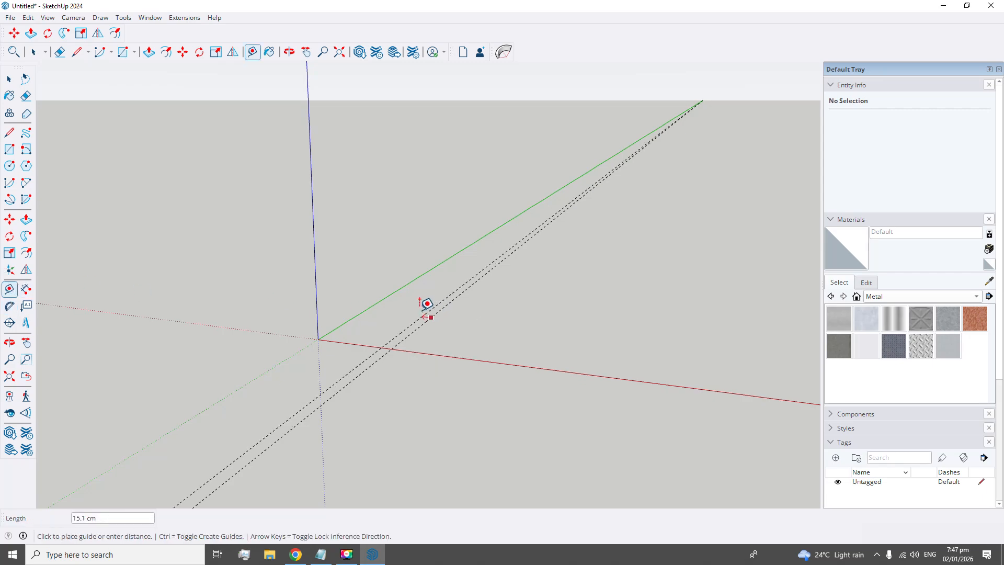
left_click(373, 304)
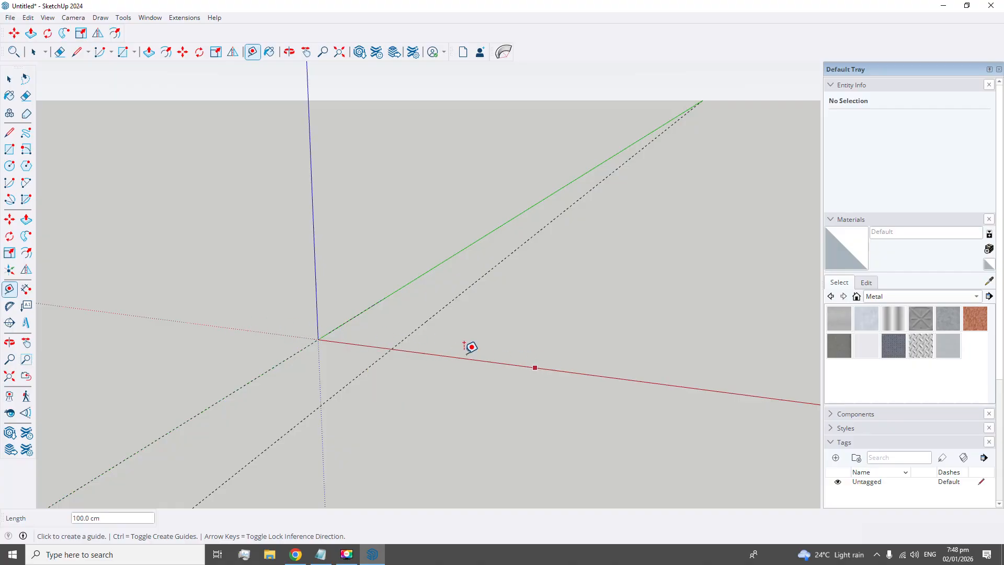
Place a guide line 100 cm above the red axis, and another one 100 cm back down on the red axis itself.
left_click(482, 360)
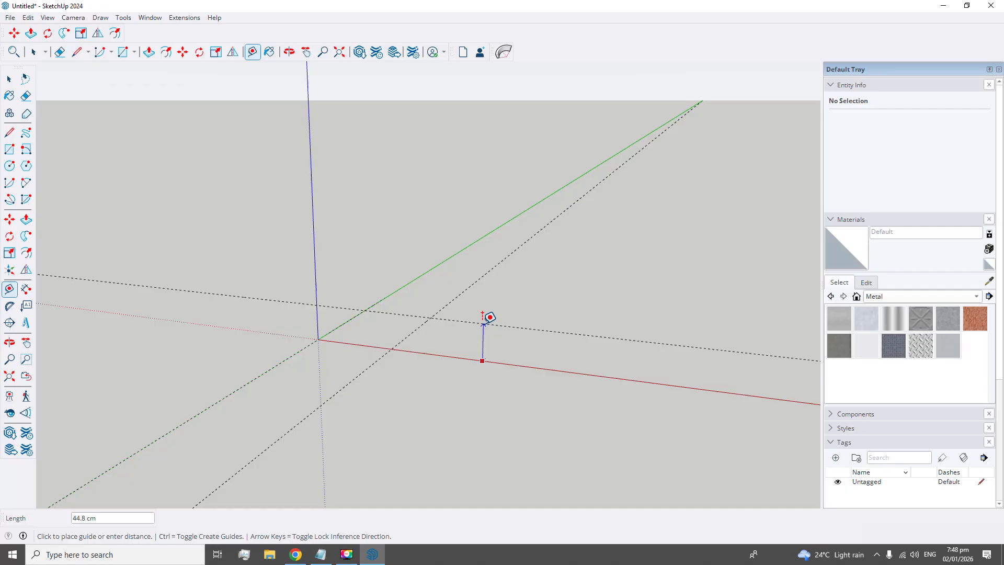
key("Return")
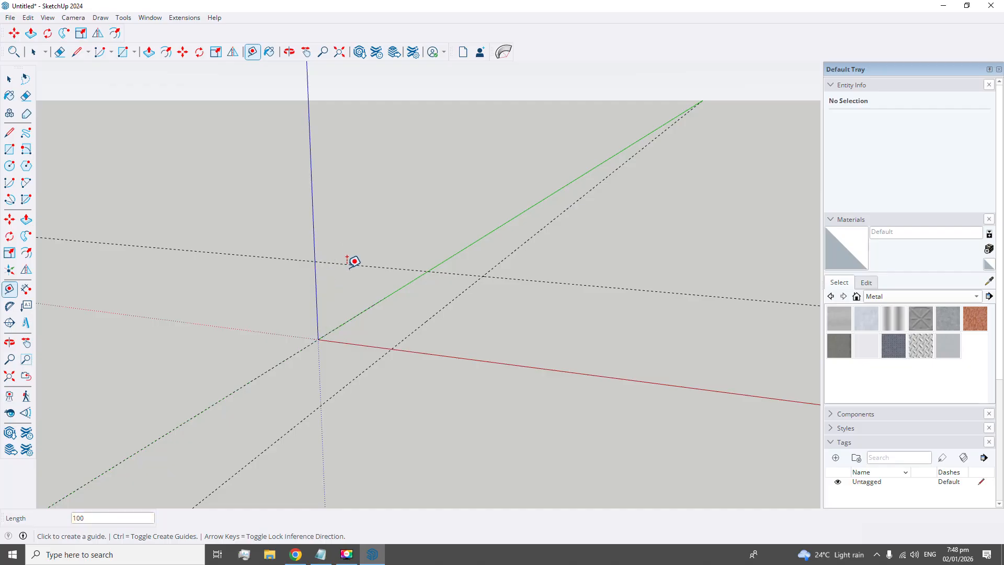
left_click(509, 277)
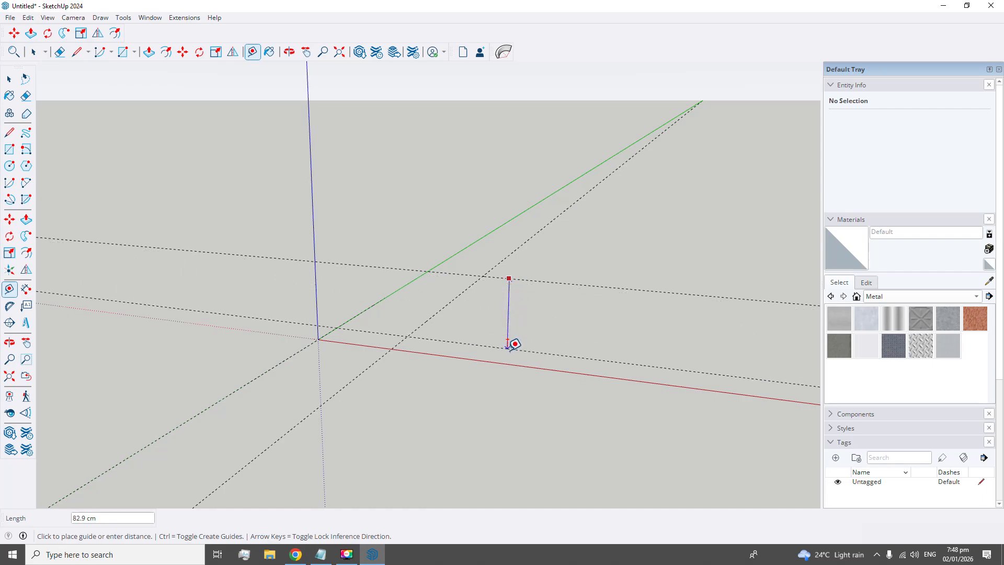
key("ctrl+z")
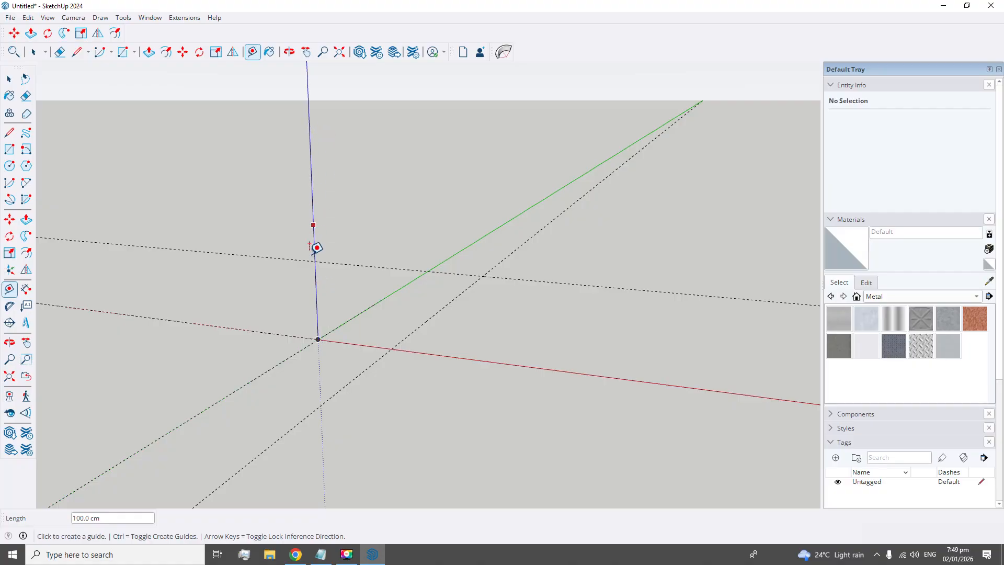
Place a vertical guide line 100 cm from the blue axis along red, and a ground guide line 100 cm from the red axis.
left_click(317, 297)
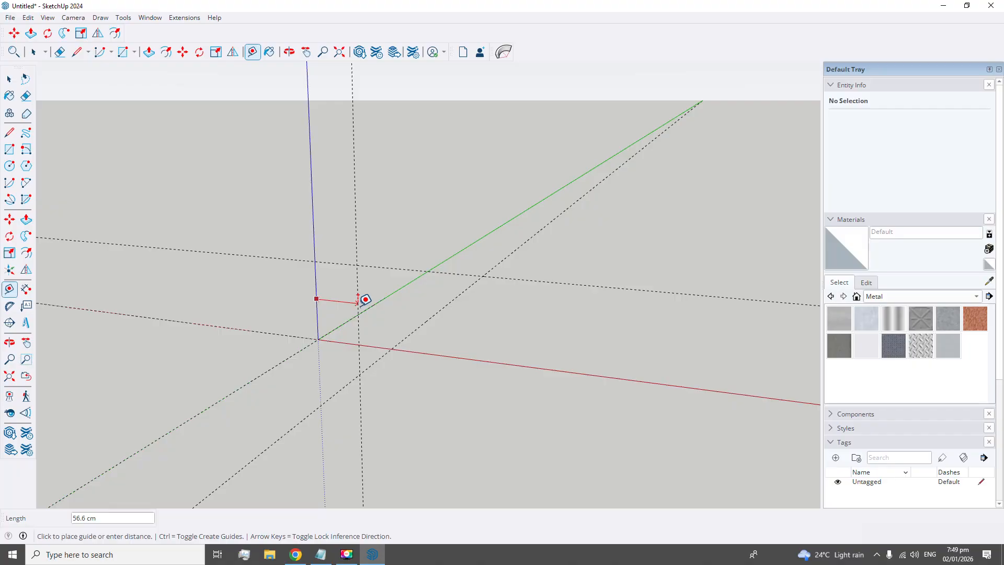
key("Return")
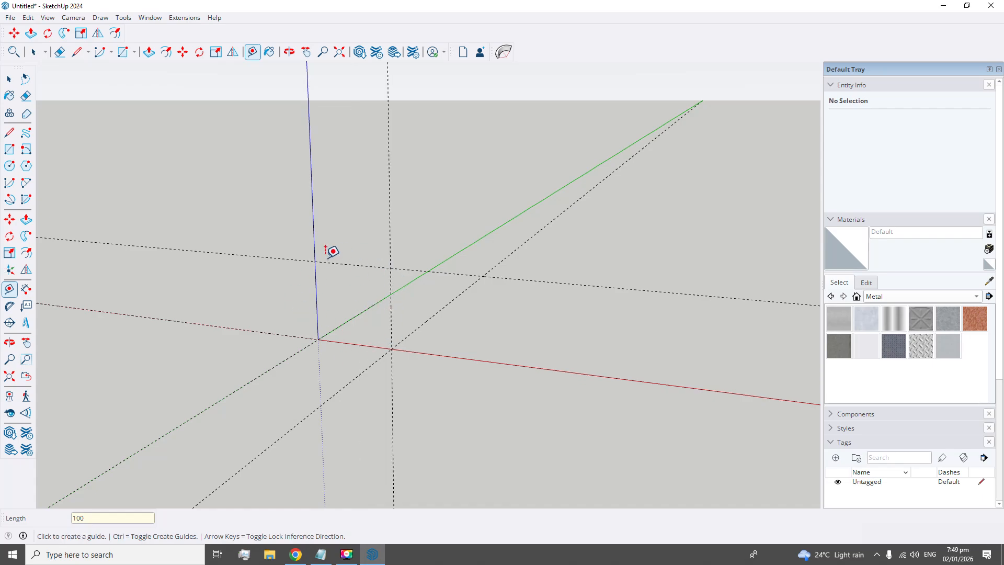
left_click(351, 335)
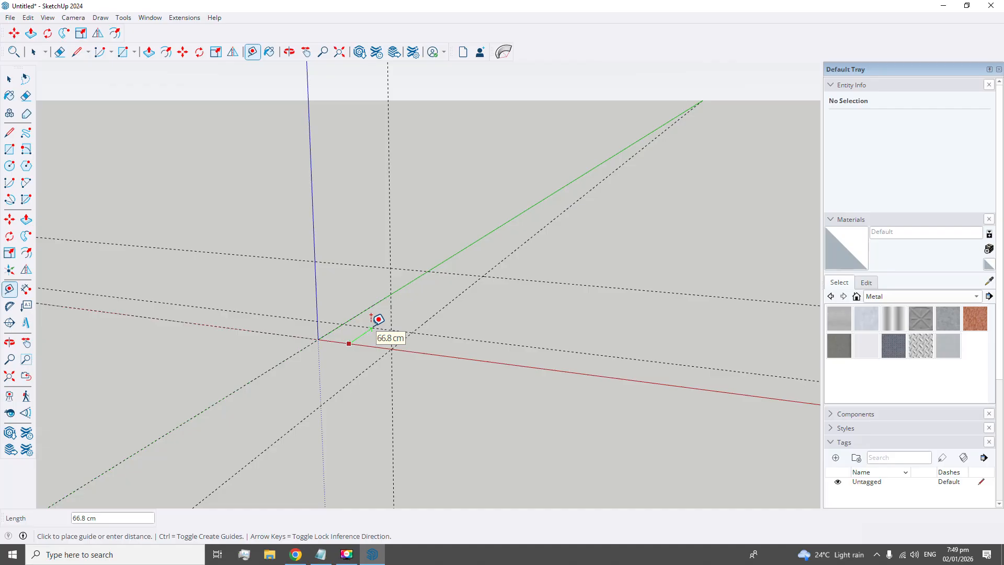
type("100")
key("Return")
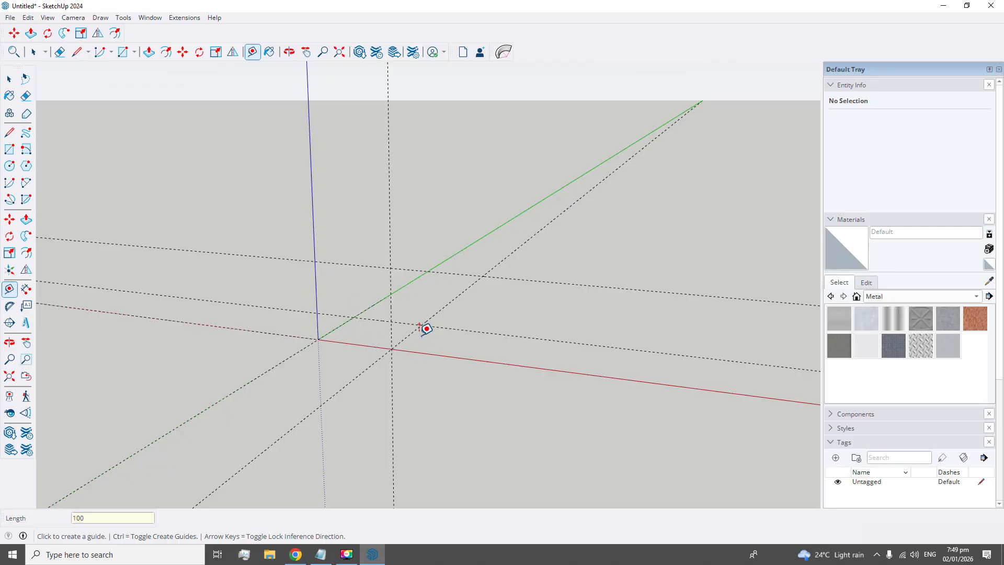
Place a vertical guide line on the blue axis, 100 cm back from the existing vertical guide.
left_click(290, 53)
left_click_drag(422, 220, 356, 329)
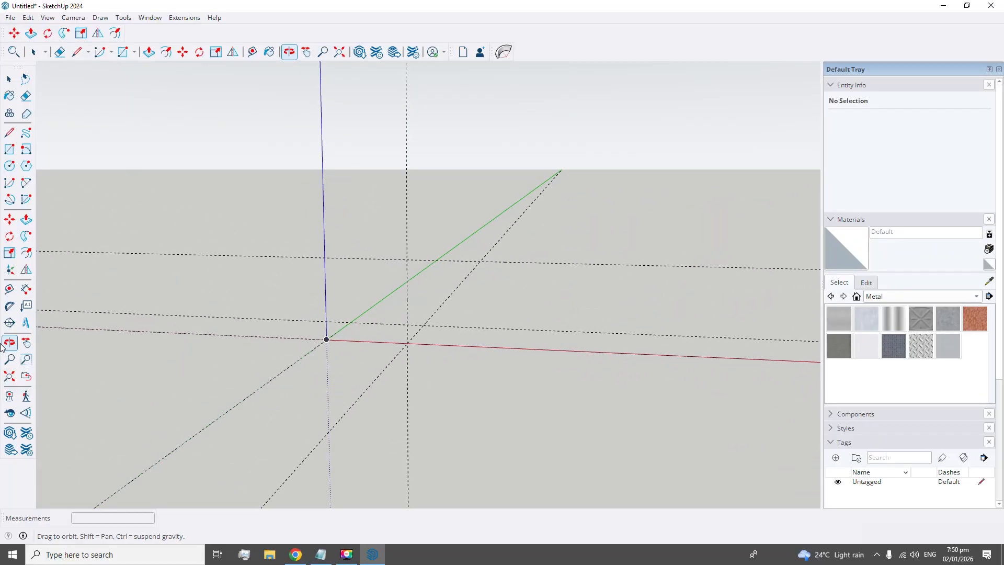
left_click(9, 289)
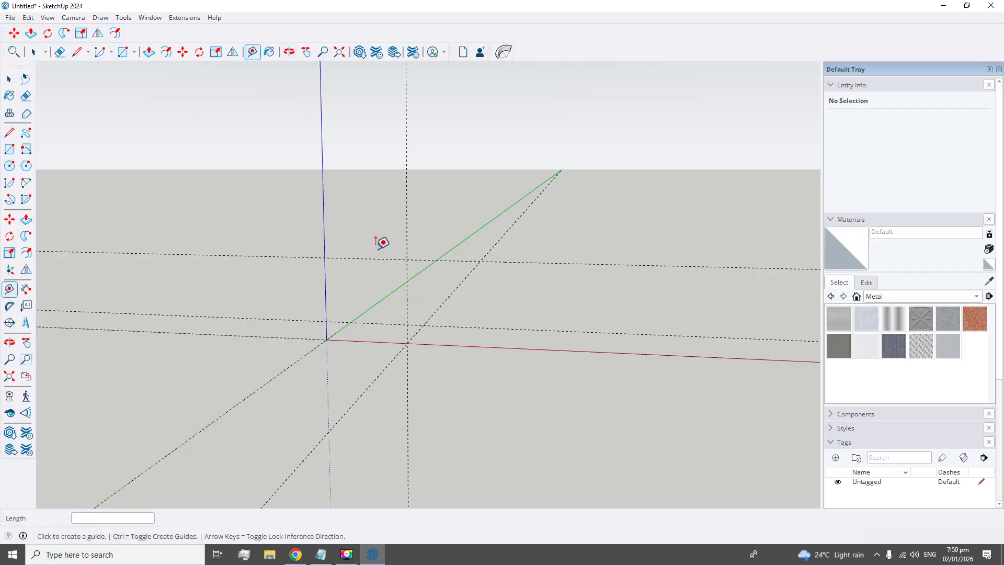
left_click(407, 233)
type("100")
key("Return")
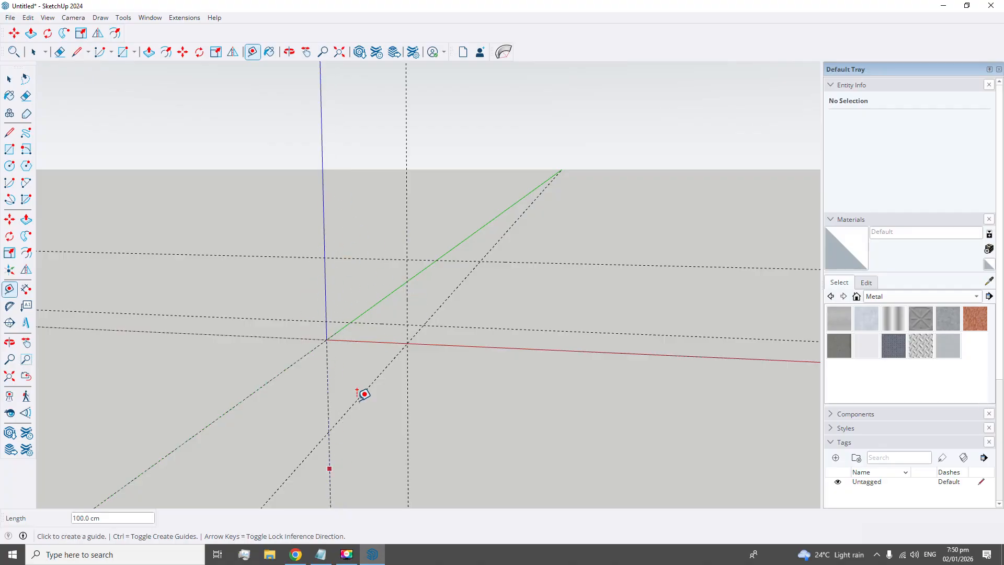
Place a guide line 100 cm above the ground guide that runs parallel to the green axis.
left_click(289, 52)
left_click_drag(371, 96, 345, 252)
left_click_drag(449, 329, 331, 296)
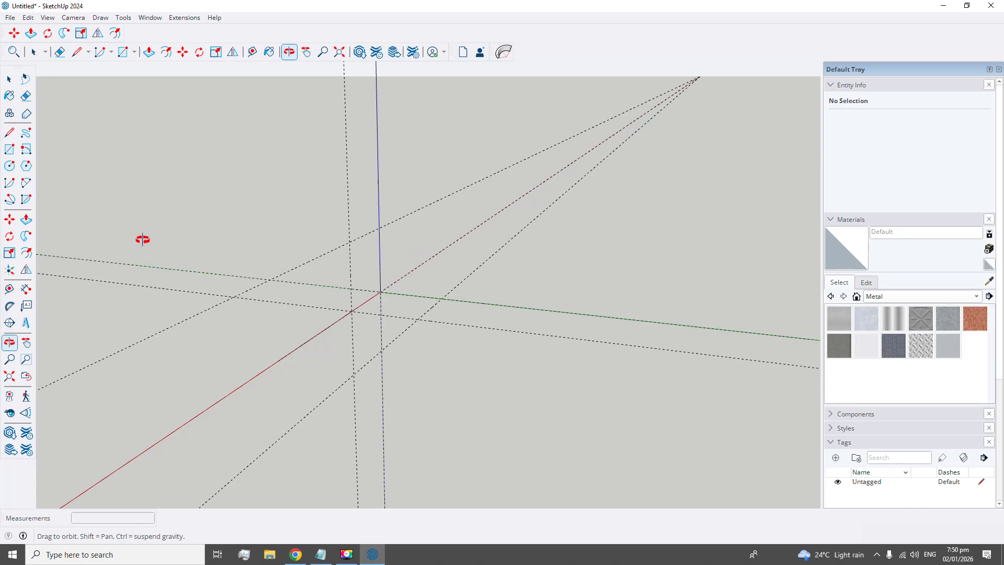
left_click(10, 289)
left_click(390, 314)
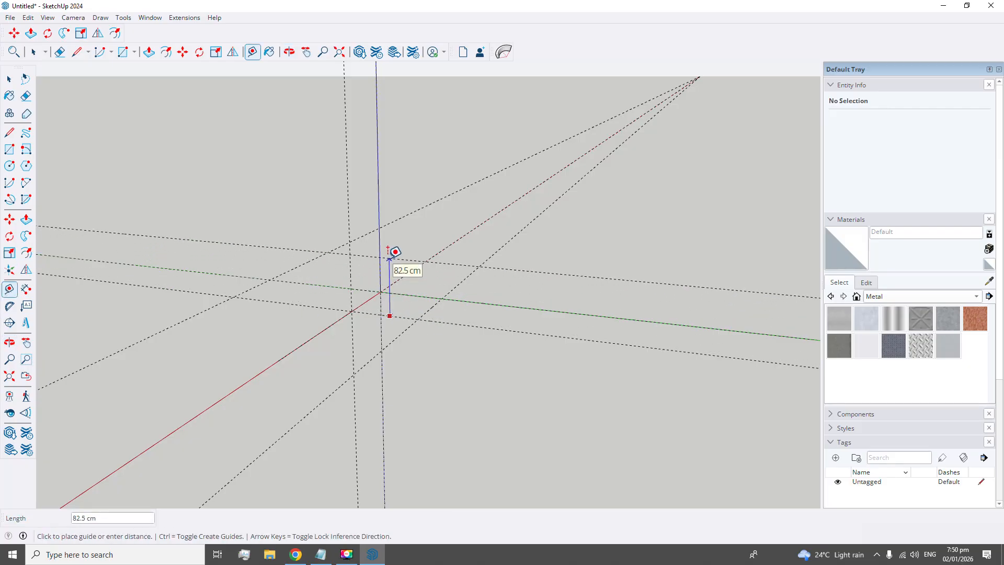
type("100")
key("Return")
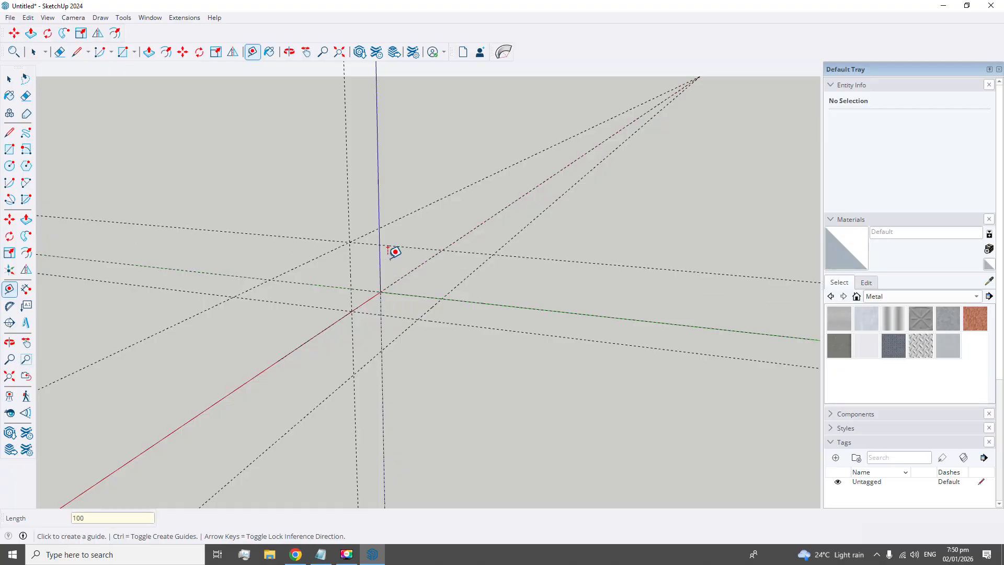
Place a guide line 100 cm directly above the green axis.
left_click(412, 295)
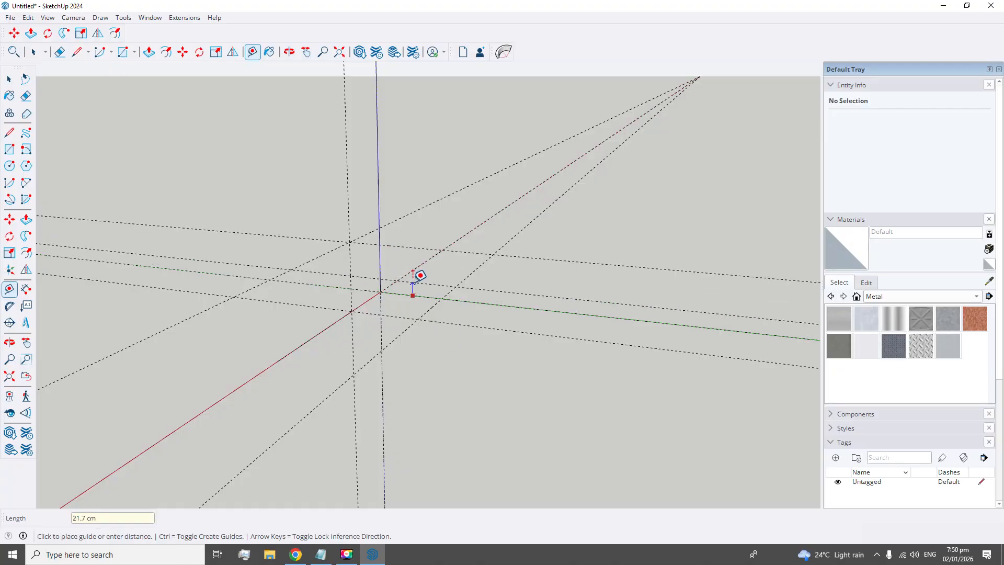
type("100")
key("Return")
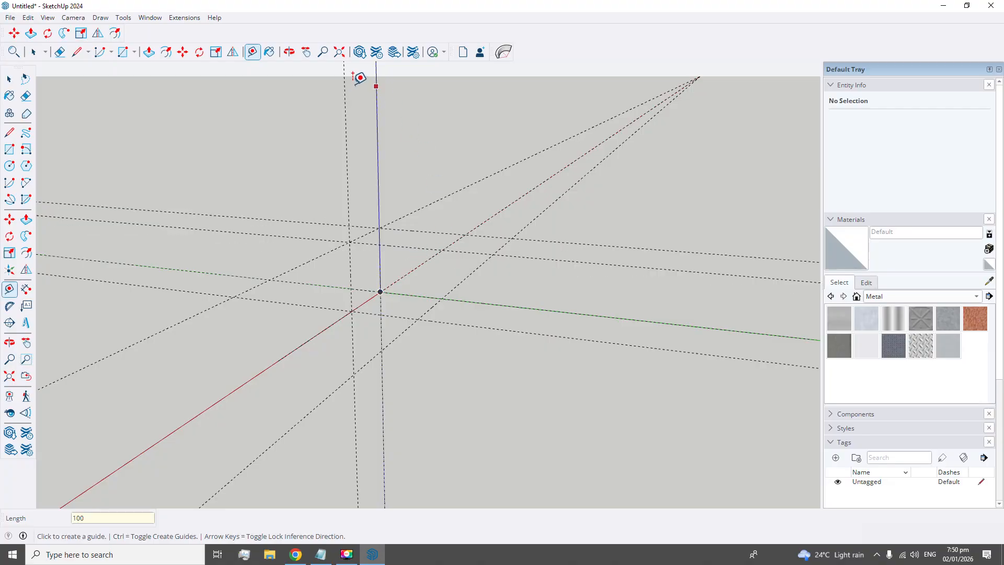
Place a vertical guide line 100 cm from the blue axis along the green direction.
left_click(289, 52)
left_click_drag(312, 115, 484, 315)
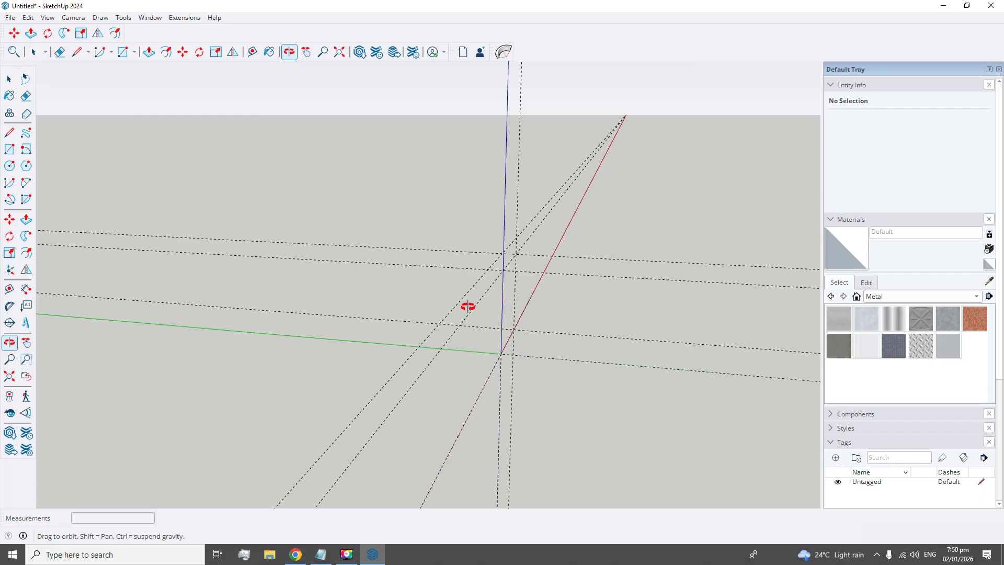
left_click(9, 289)
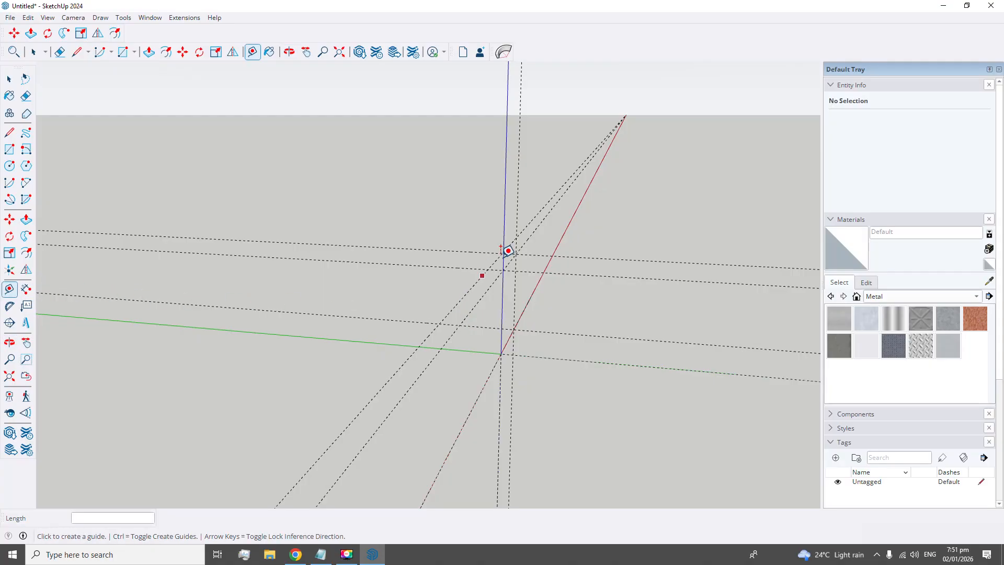
left_click(503, 218)
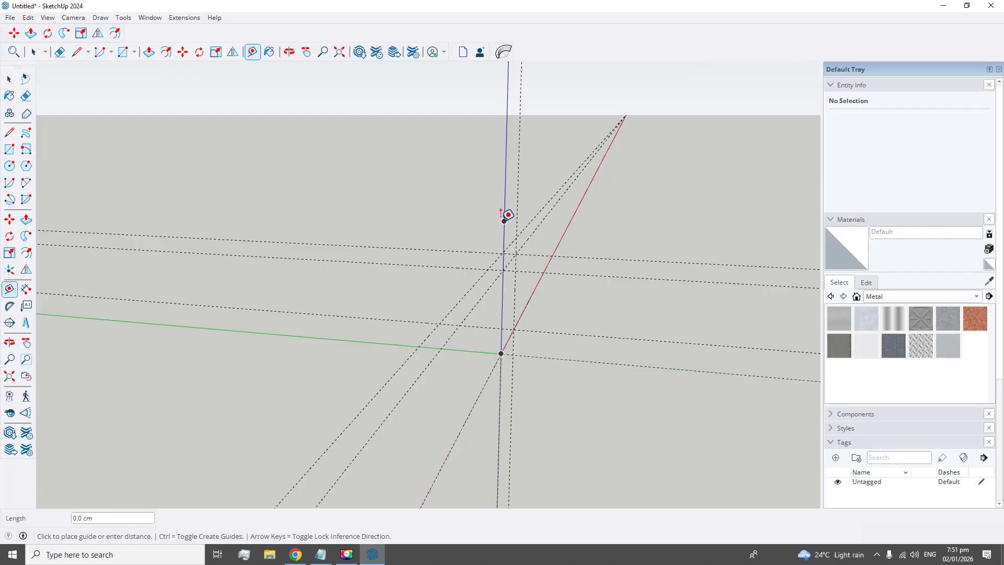
type("100")
key("Return")
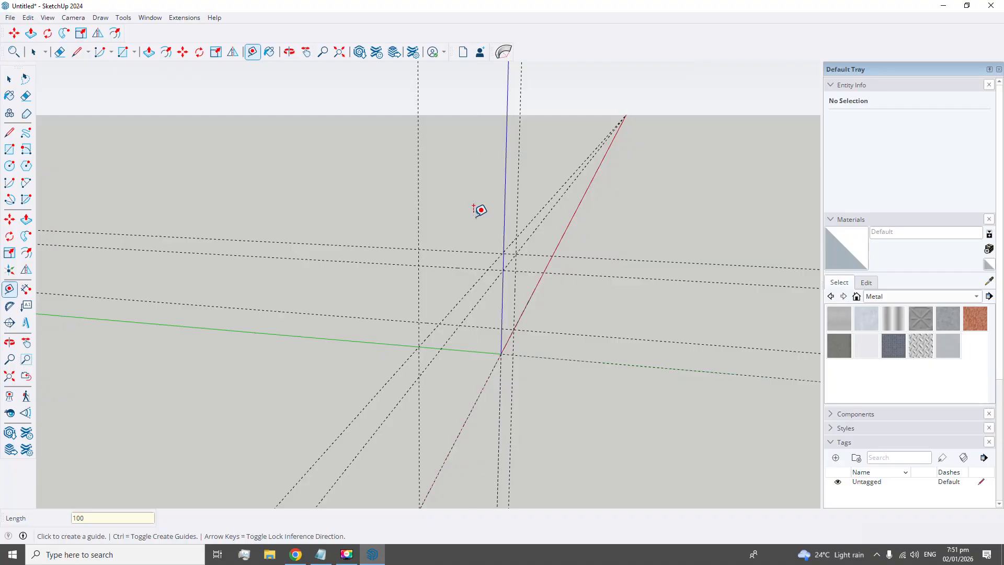
left_click(289, 52)
left_click_drag(513, 156, 412, 173)
left_click(10, 290)
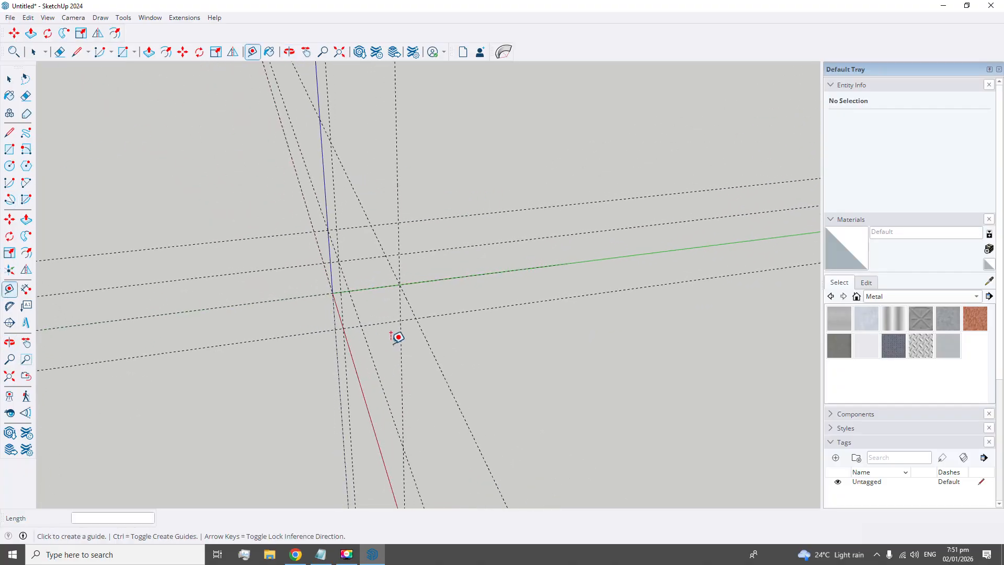
left_click(341, 287)
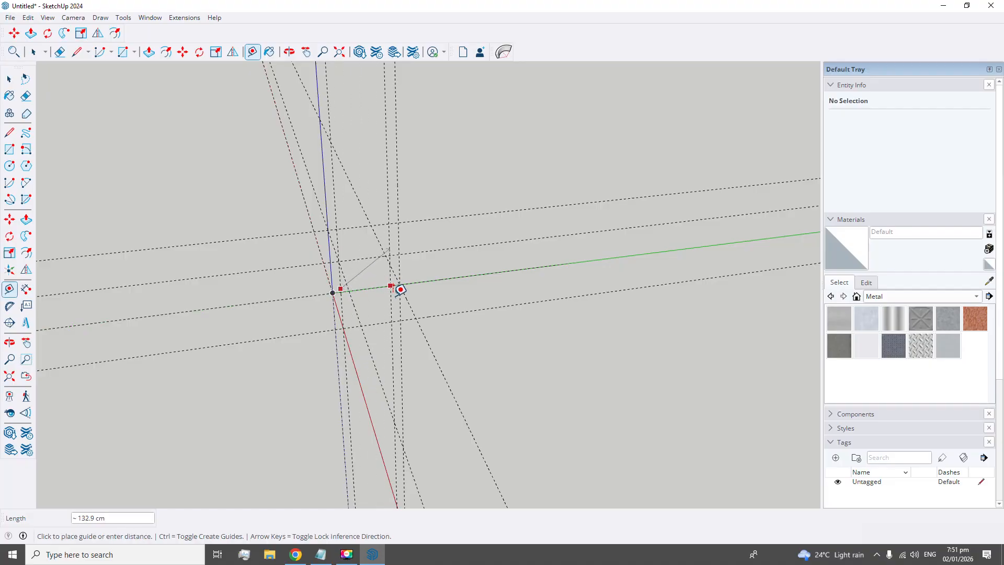
left_click(430, 286)
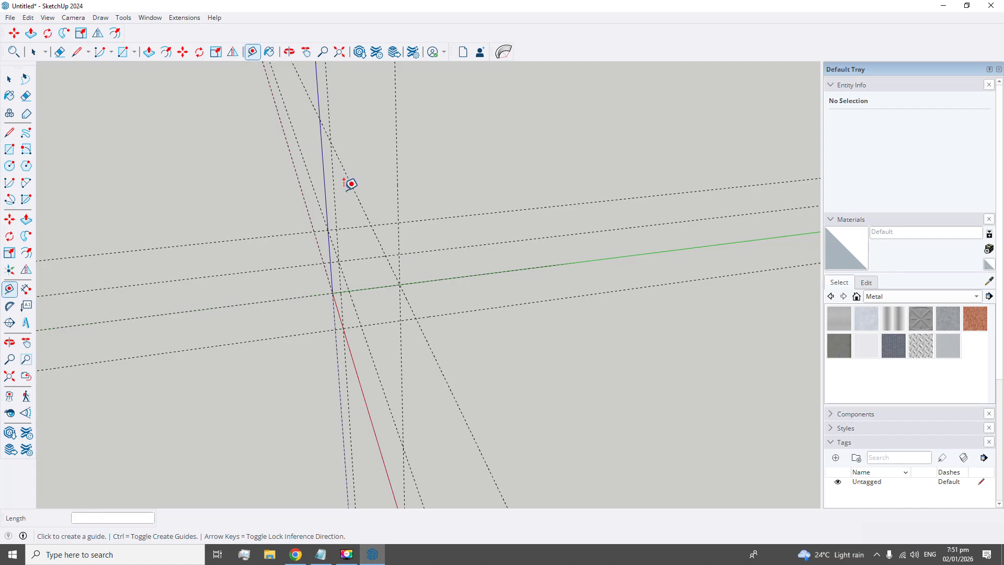
Place a vertical guide line 100 cm along the green direction from the vertical guide standing on the red axis.
left_click(290, 51)
left_click_drag(294, 78, 395, 116)
middle_click_drag(396, 116, 407, 111)
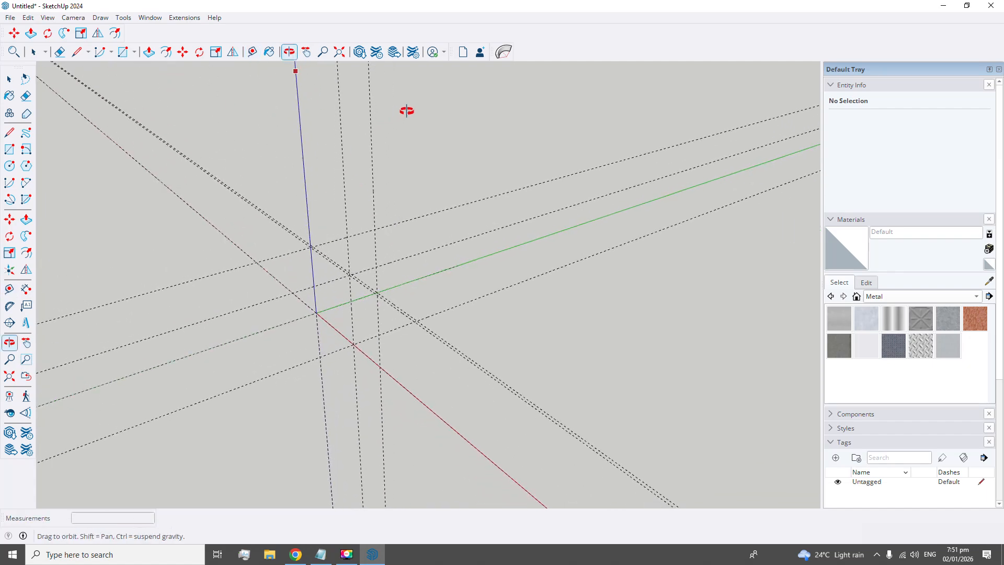
left_click(9, 289)
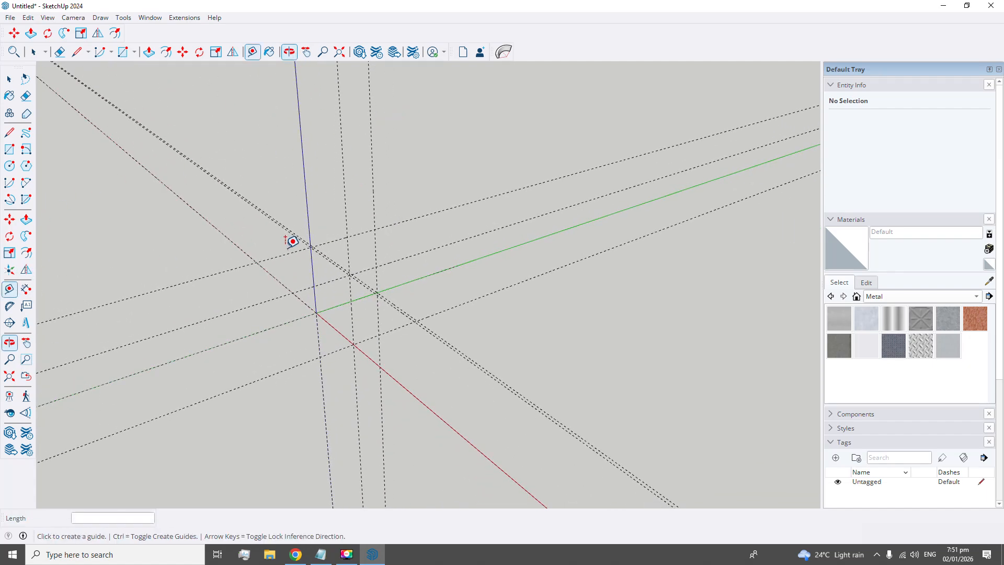
left_click(346, 213)
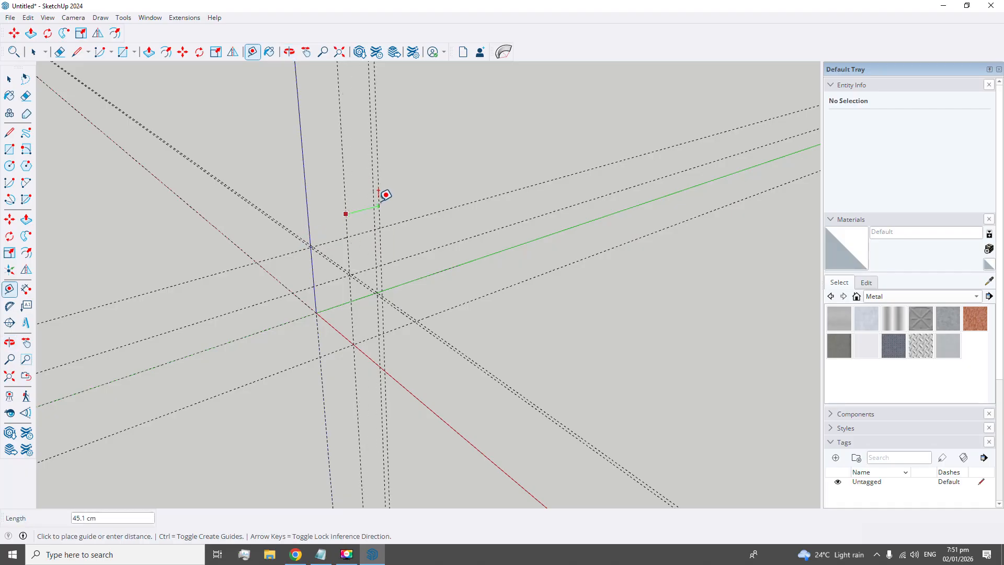
type("1")
key("Return")
Place a guide line parallel to the red axis, 100 cm along the green direction from the guide directly above that axis.
left_click(288, 52)
left_click_drag(467, 199, 380, 213)
left_click(9, 289)
left_click(366, 203)
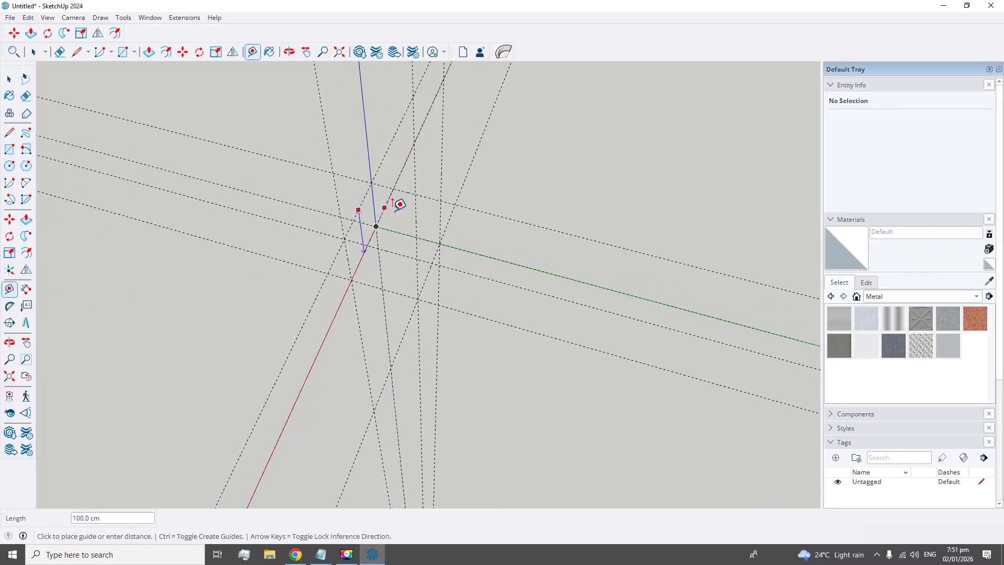
key("Return")
Draw a 100 × 100 cm rectangle on the red-blue plane, from the guide intersection on the blue axis to the one on the red axis.
left_click(289, 52)
left_click_drag(335, 130, 486, 232)
left_click_drag(347, 264, 394, 285)
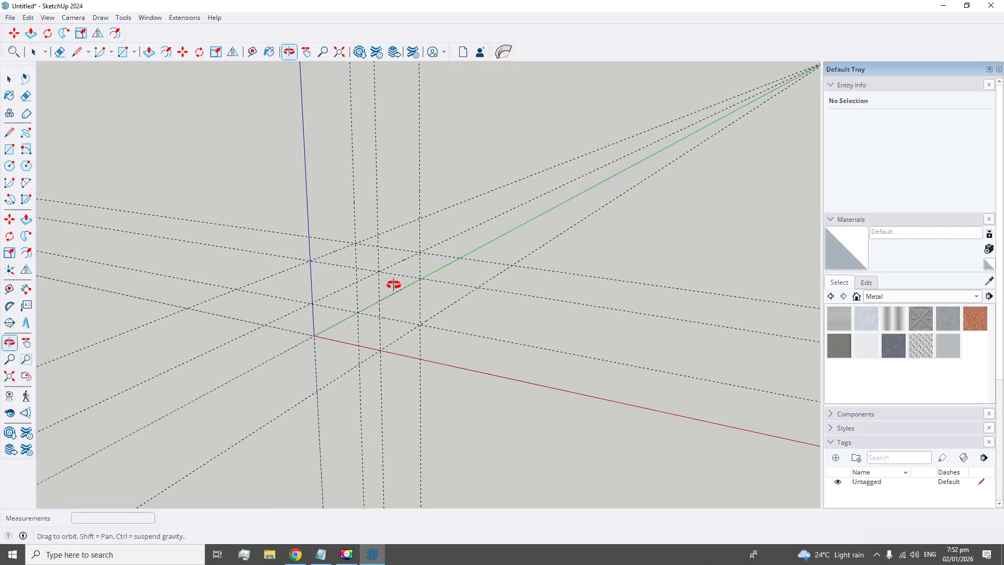
left_click(9, 150)
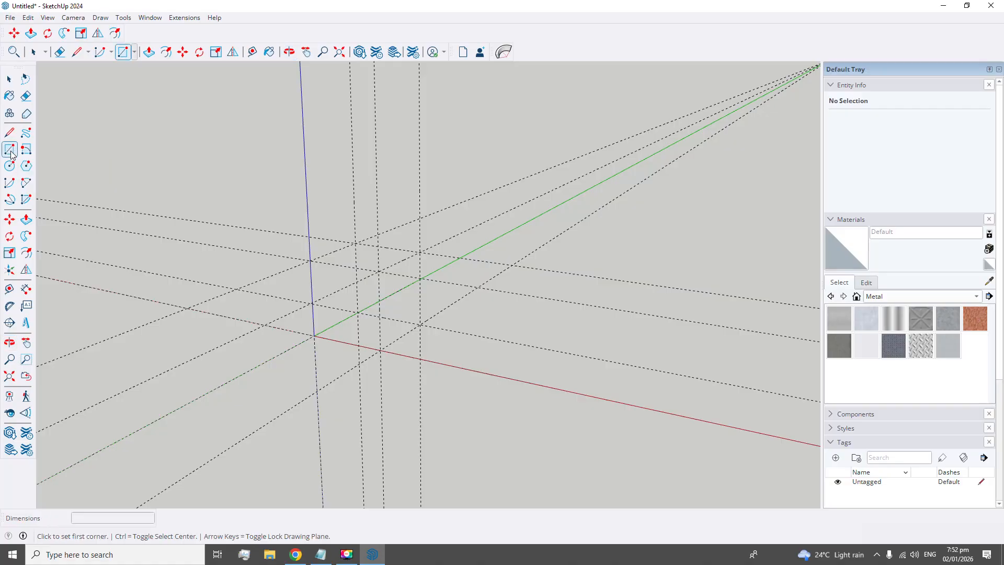
left_click(310, 259)
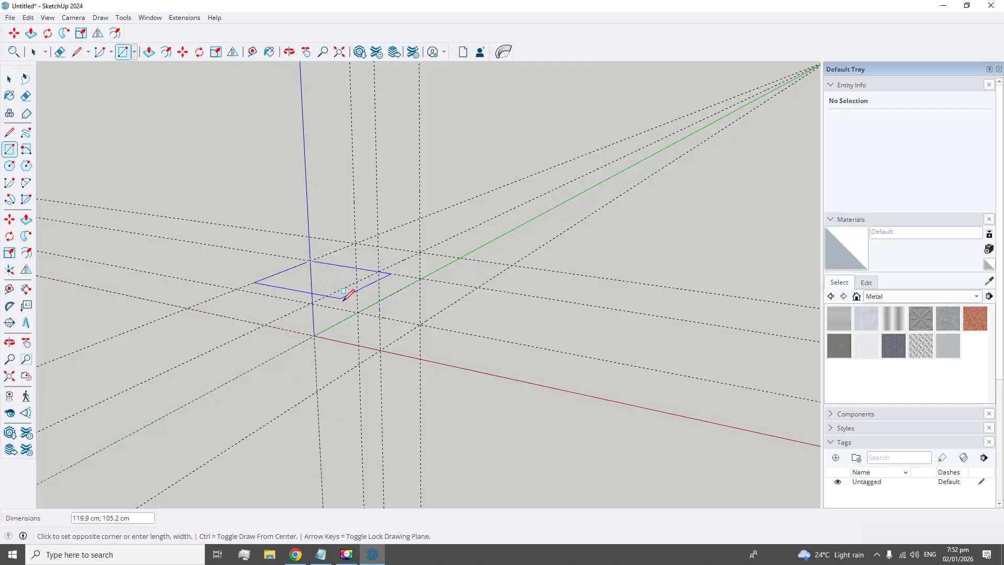
left_click(381, 350)
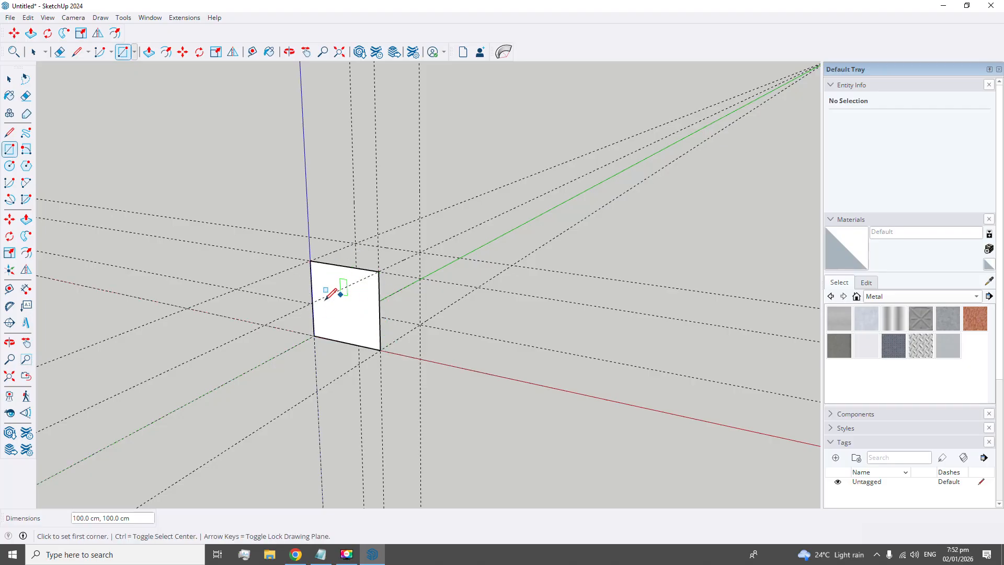
Draw a 100 × 100 cm rectangle on the green-blue plane, sharing the first face's edge on the blue axis.
left_click(291, 52)
left_click_drag(314, 157, 517, 194)
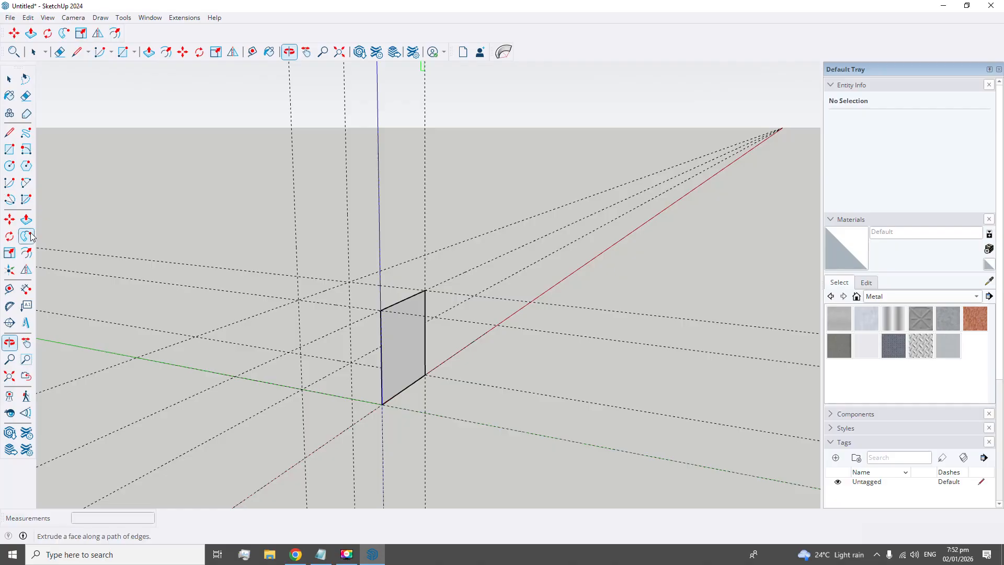
left_click(9, 149)
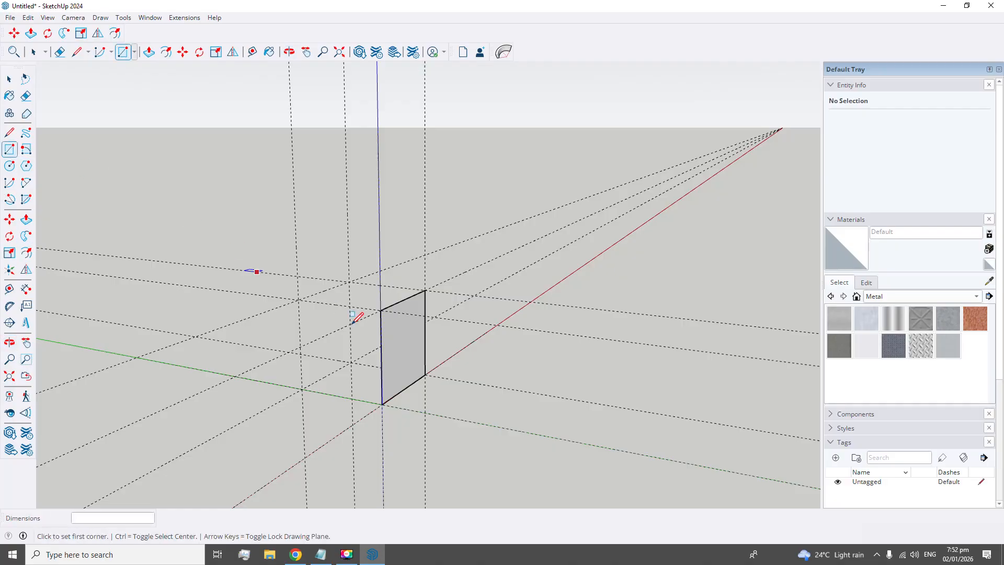
left_click(380, 309)
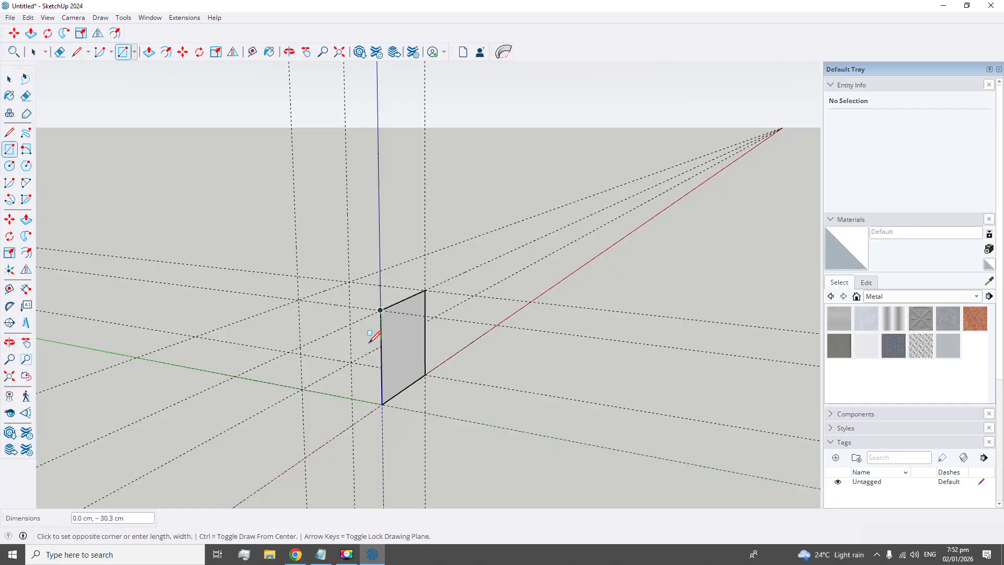
left_click(302, 389)
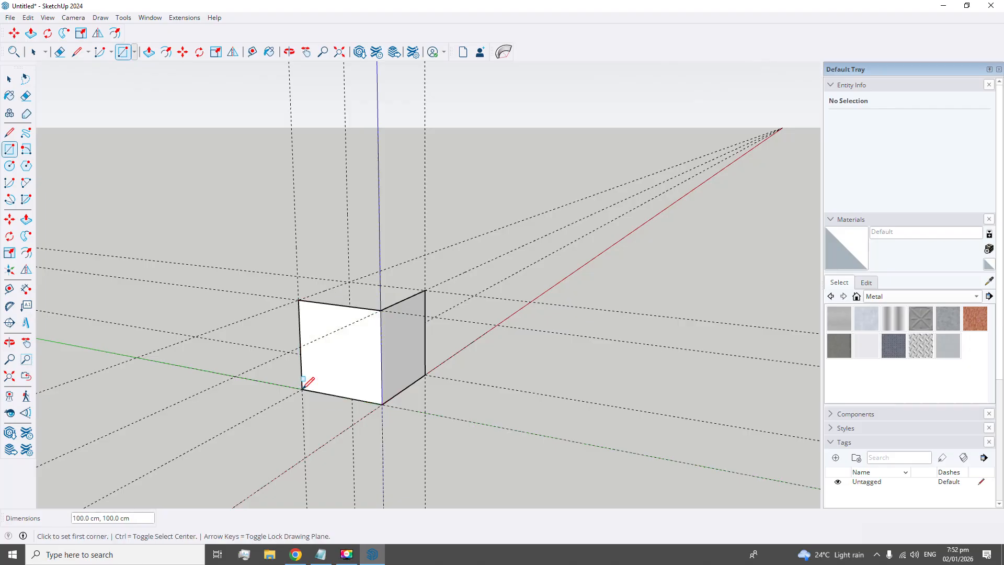
Draw a 100 × 100 cm vertical rectangle parallel to the green-blue face, starting from the first face's opposite edge.
left_click(289, 51)
left_click_drag(466, 260, 359, 208)
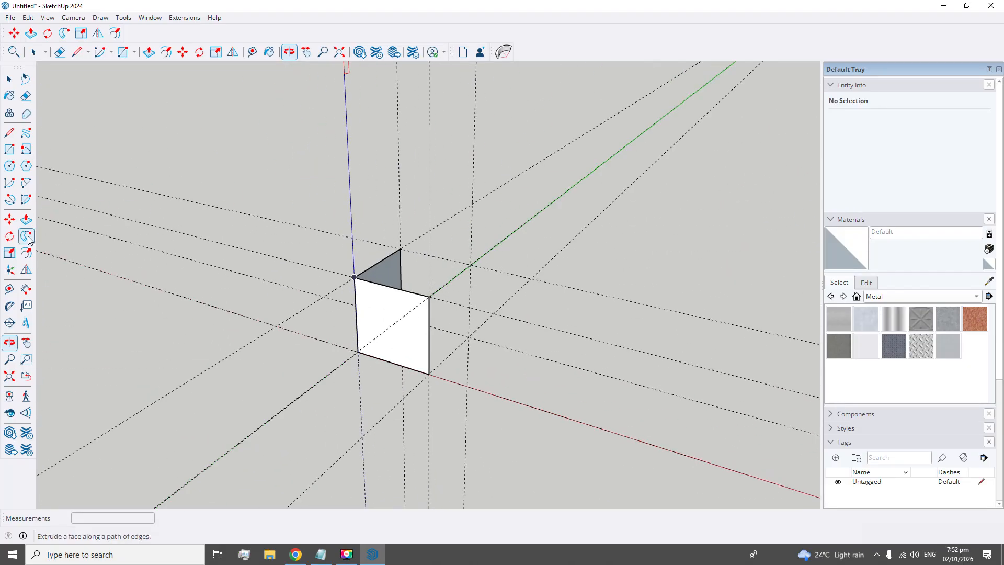
left_click(9, 150)
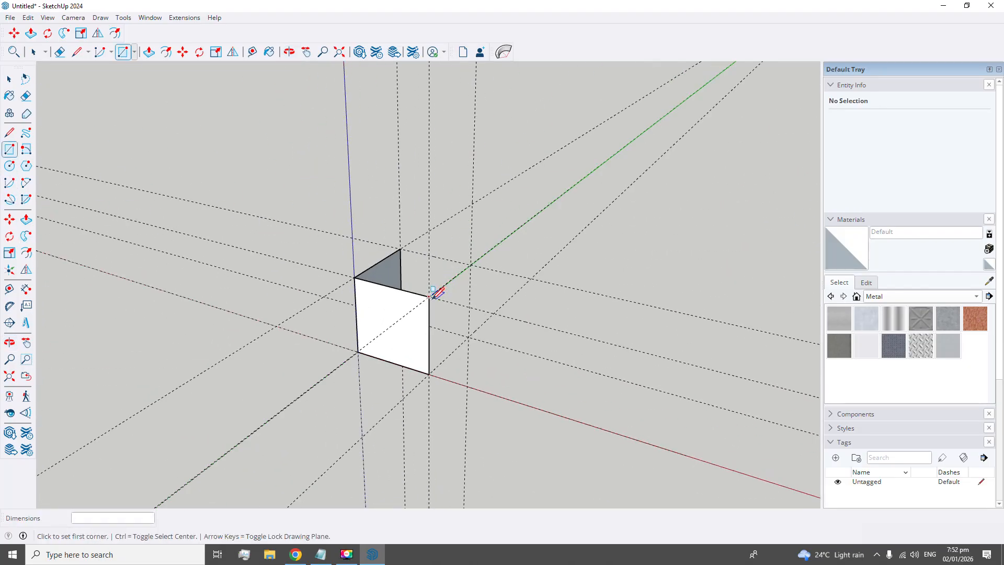
left_click(428, 296)
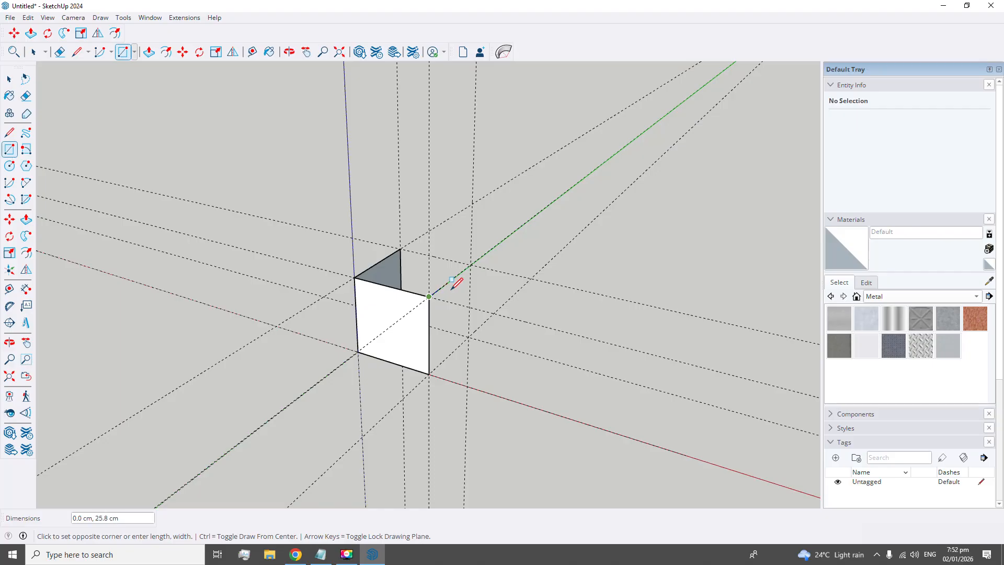
left_click(469, 337)
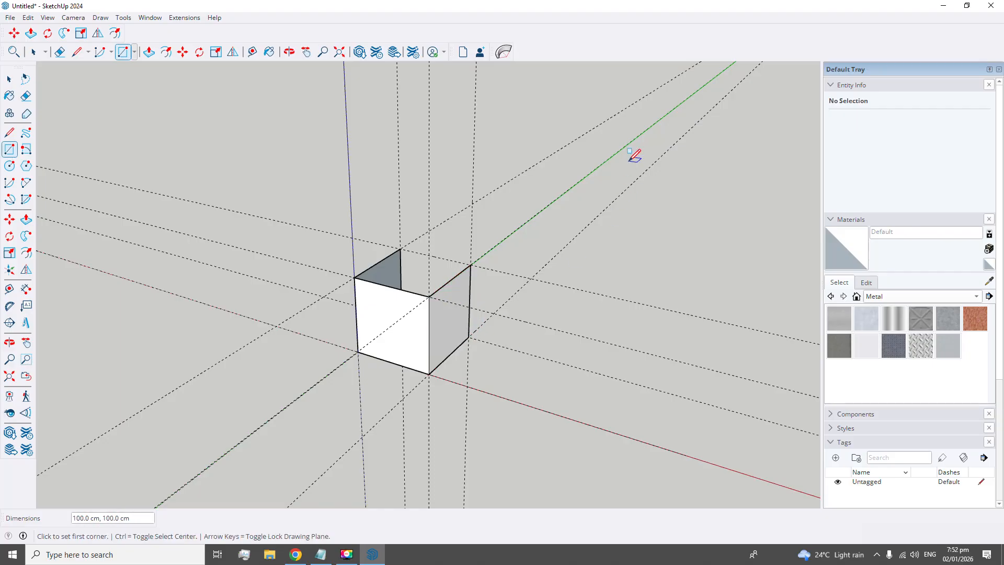
Try closing the cube's open vertical side with a 100 × 100 cm rectangle, and undo it.
key("o")
left_click_drag(589, 166, 530, 169)
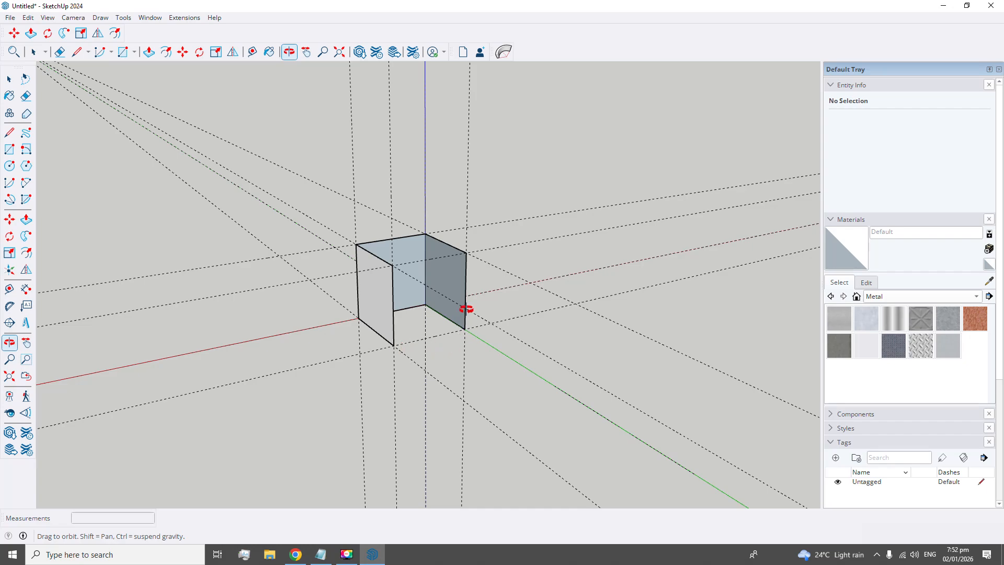
left_click(9, 149)
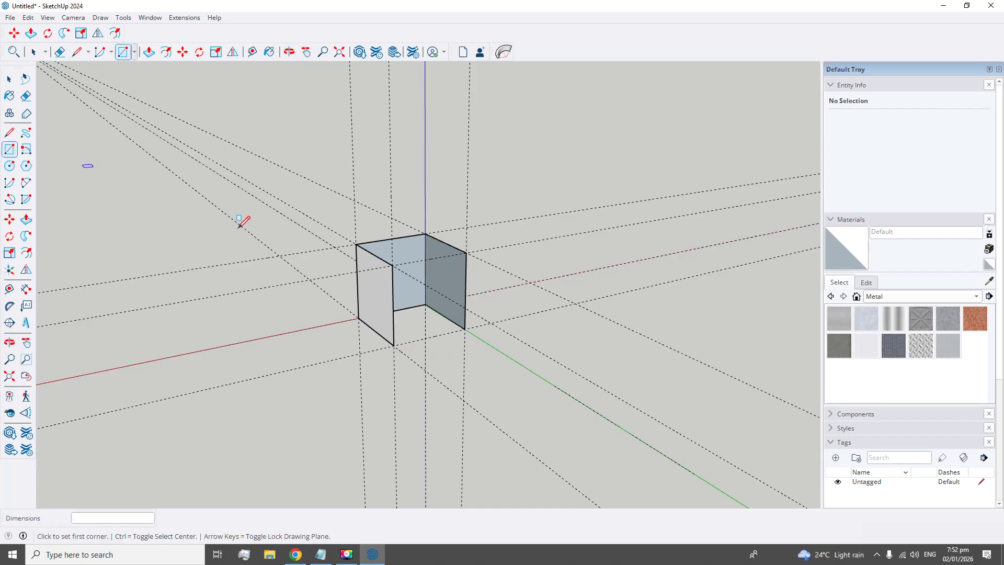
left_click(392, 265)
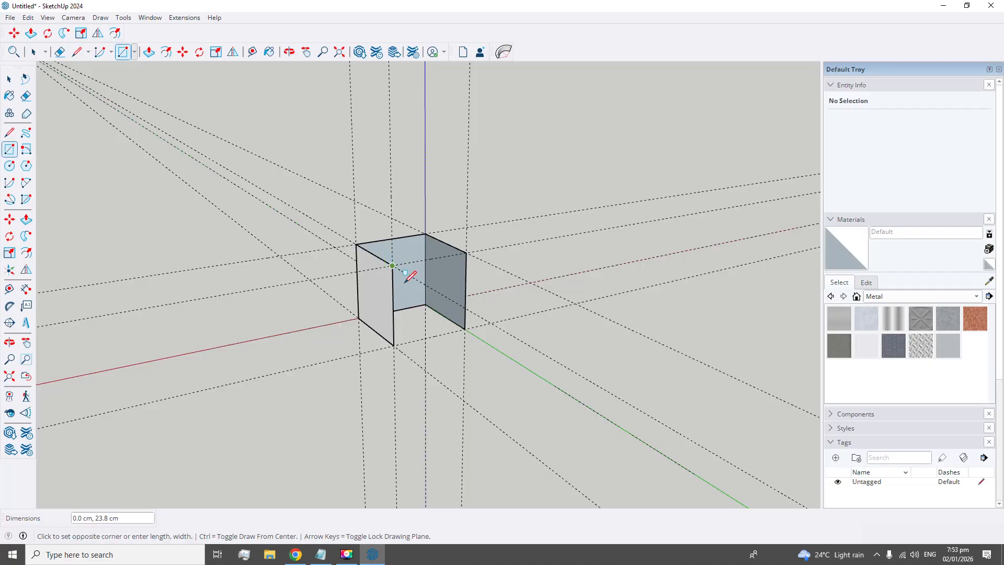
left_click(465, 328)
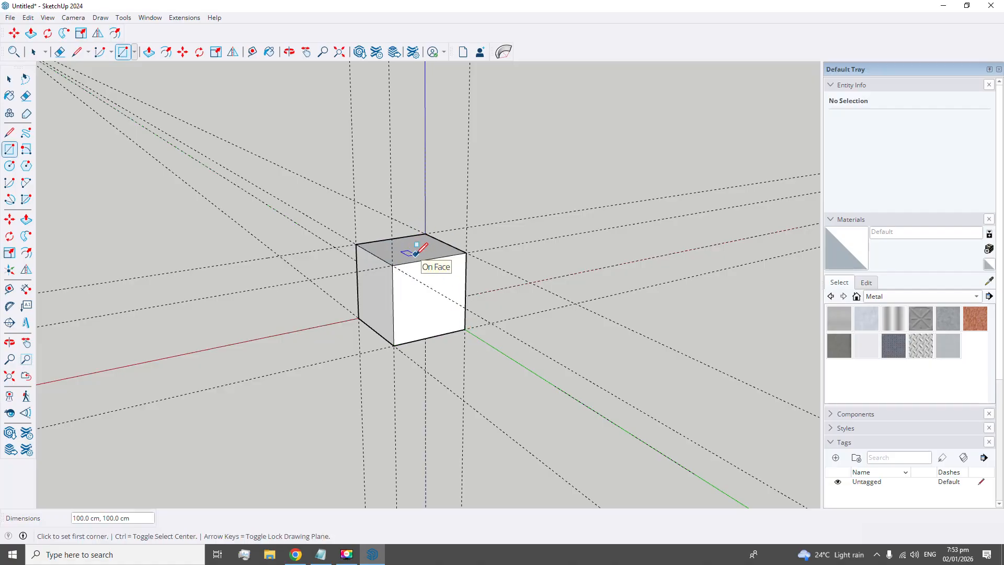
key("ctrl+z")
Draw a 100 × 100 cm rectangle corner to corner across the guides to close the cube's remaining open side.
left_click(392, 265)
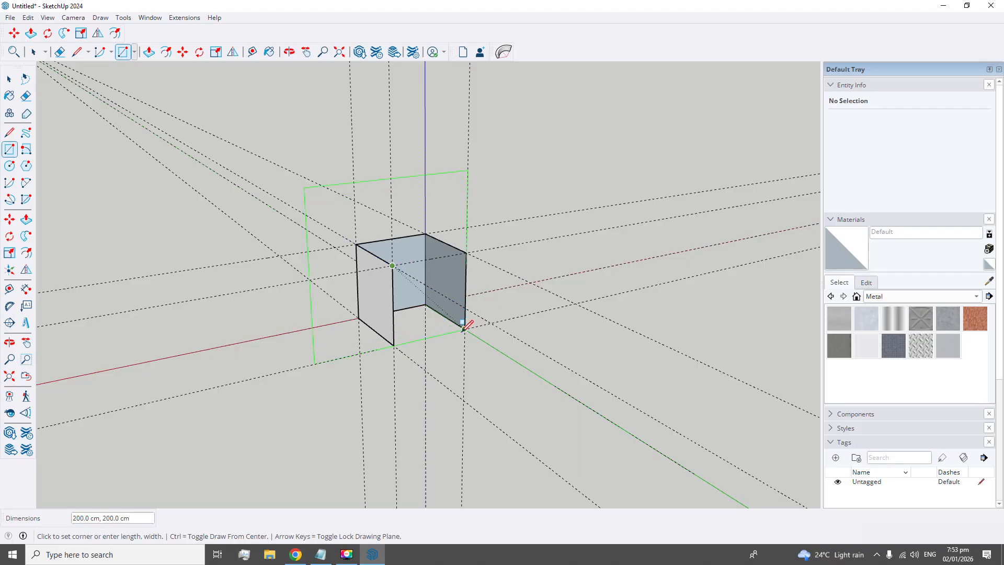
key("Escape")
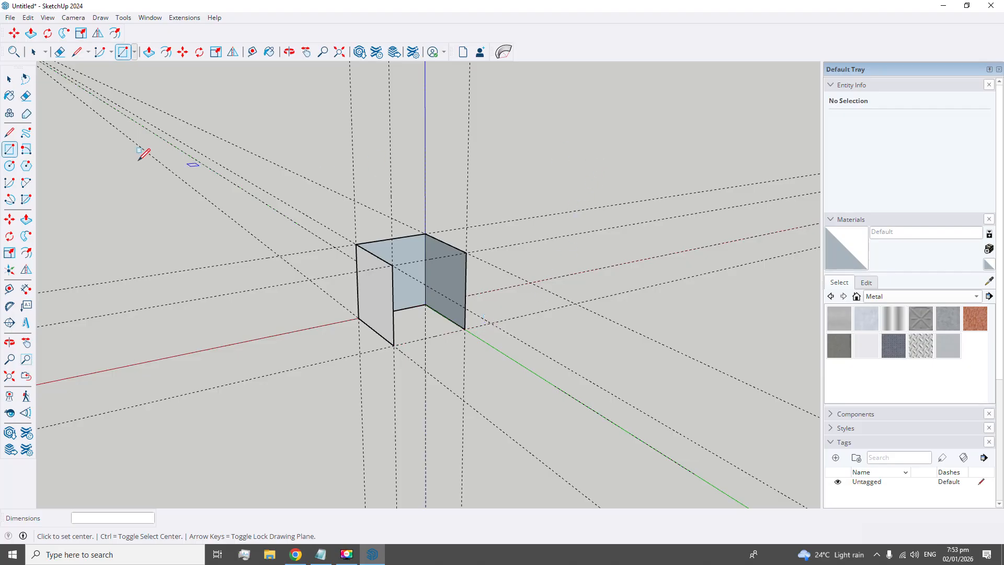
left_click(8, 150)
left_click(393, 266)
left_click(464, 329)
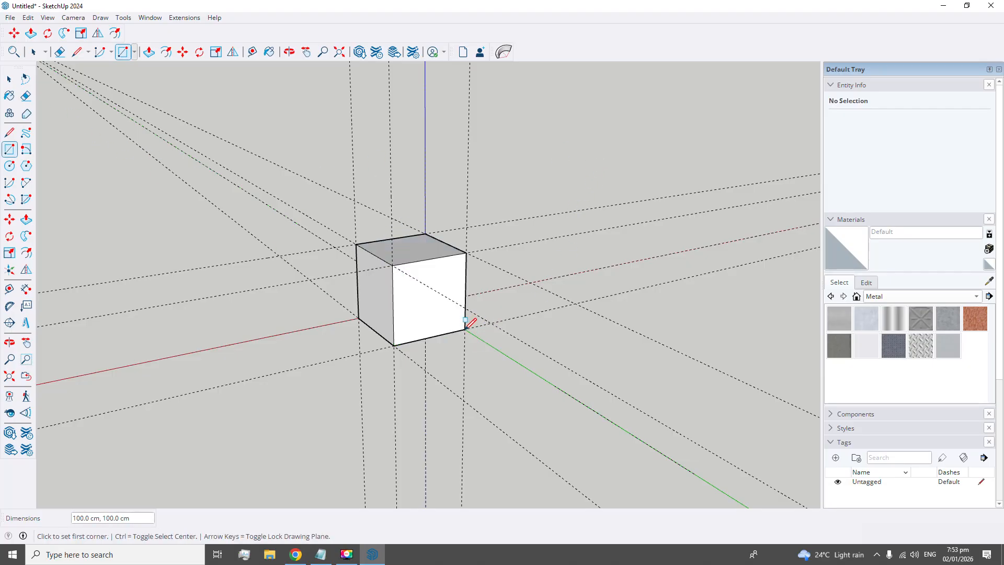
Inspect the closed cube from above and from several sides, checking its top face.
left_click(289, 51)
left_click_drag(477, 244, 345, 415)
left_click(8, 80)
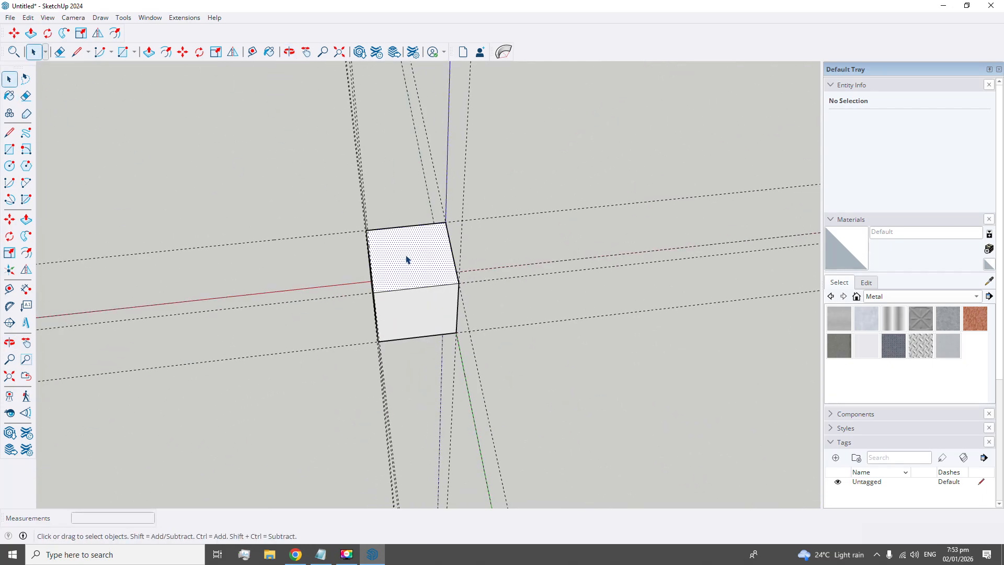
left_click(380, 280)
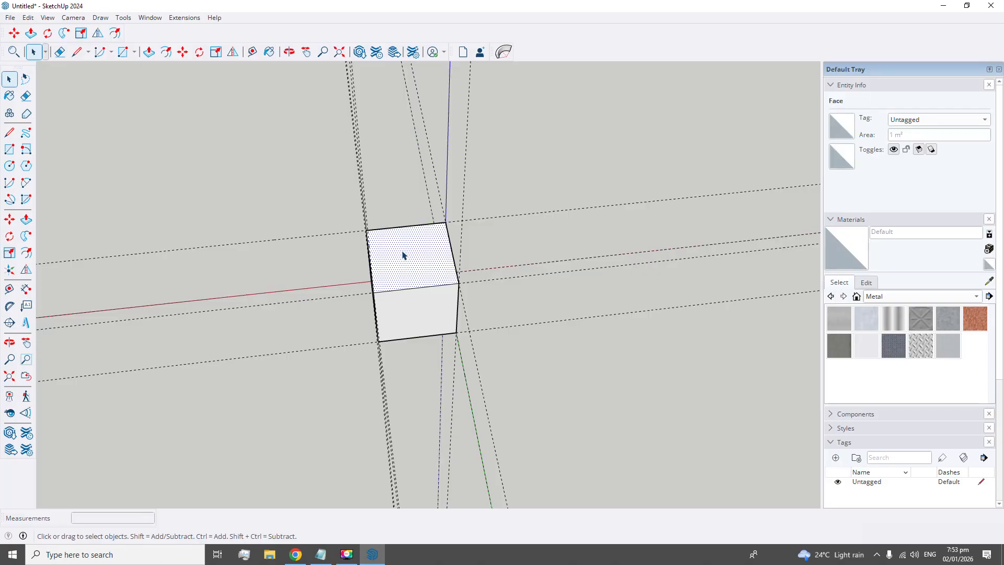
left_click(403, 206)
left_click(289, 51)
left_click_drag(457, 202, 347, 240)
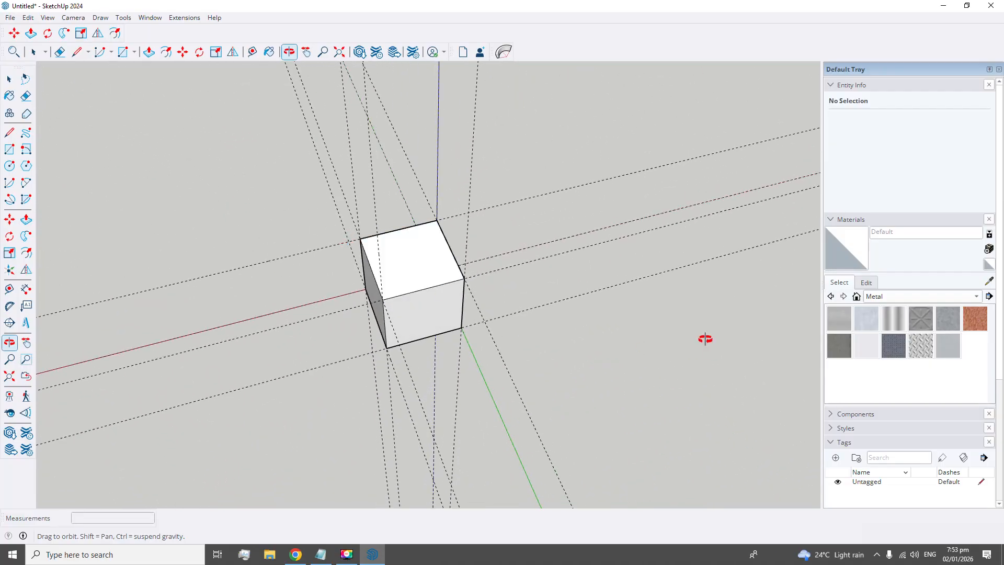
left_click_drag(424, 240, 441, 338)
left_click(306, 52)
left_click_drag(585, 285, 387, 209)
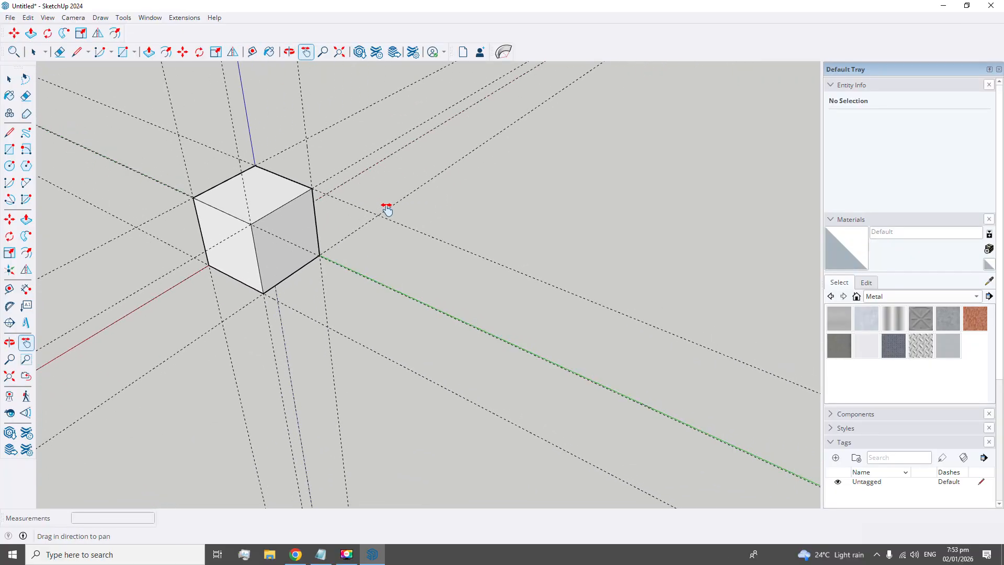
left_click(289, 52)
left_click_drag(333, 229, 410, 227)
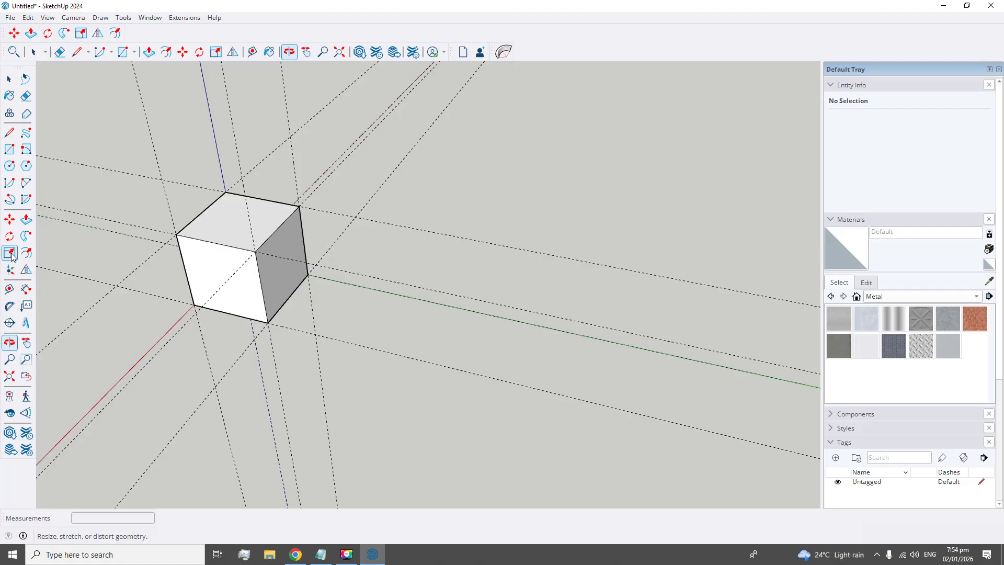
Draw a 100 × 100 cm square on the ground beside the cube, starting on the ground guide parallel to the green axis.
left_click(10, 152)
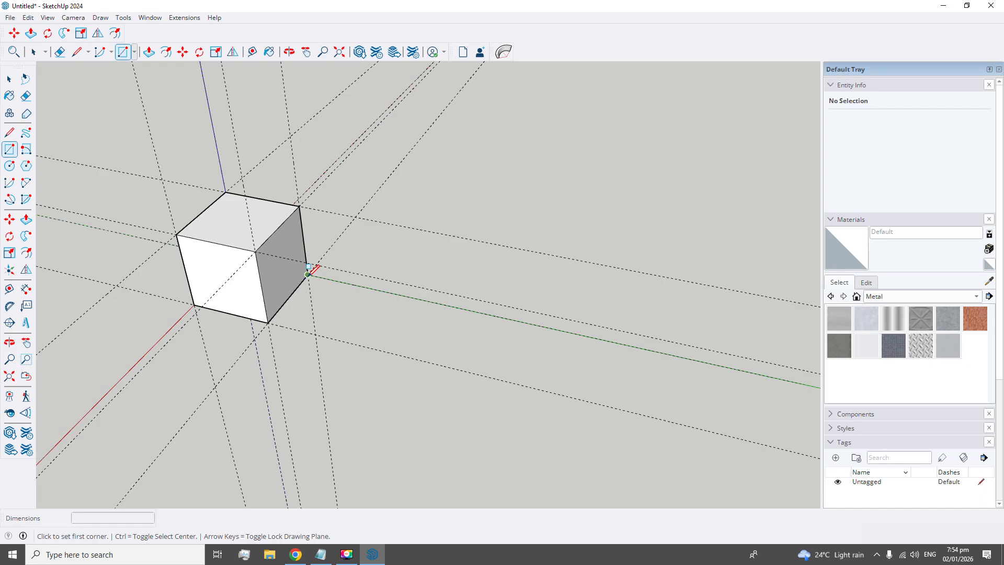
left_click(371, 349)
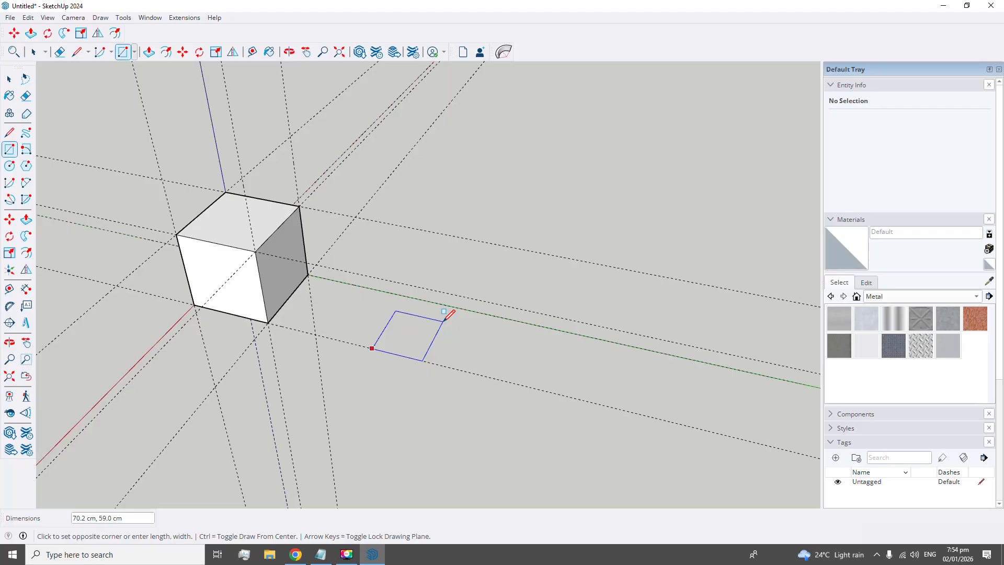
type("100,100")
key("Return")
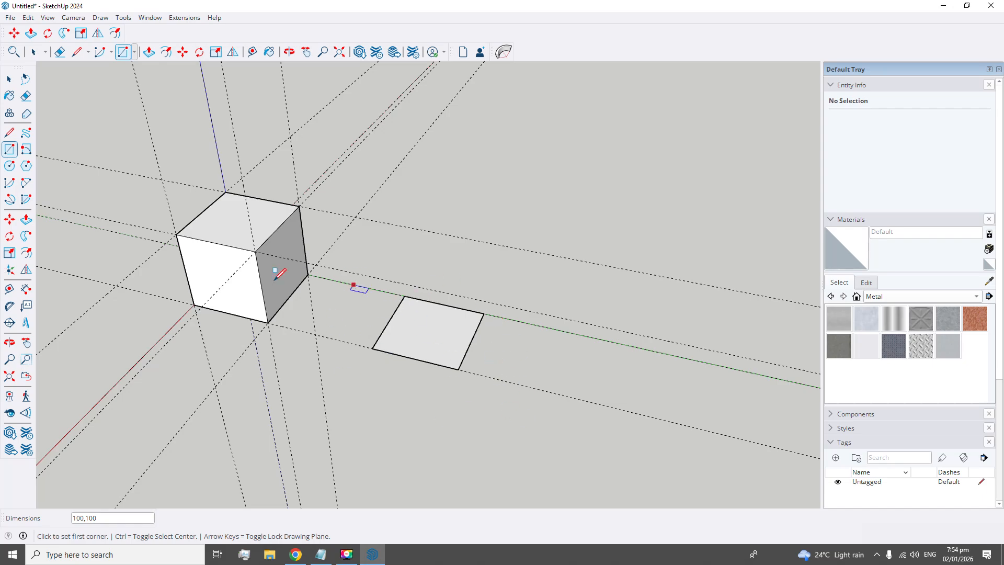
Add a linear dimension to the first cube's outer vertical edge, placed just outside the white face.
left_click(25, 289)
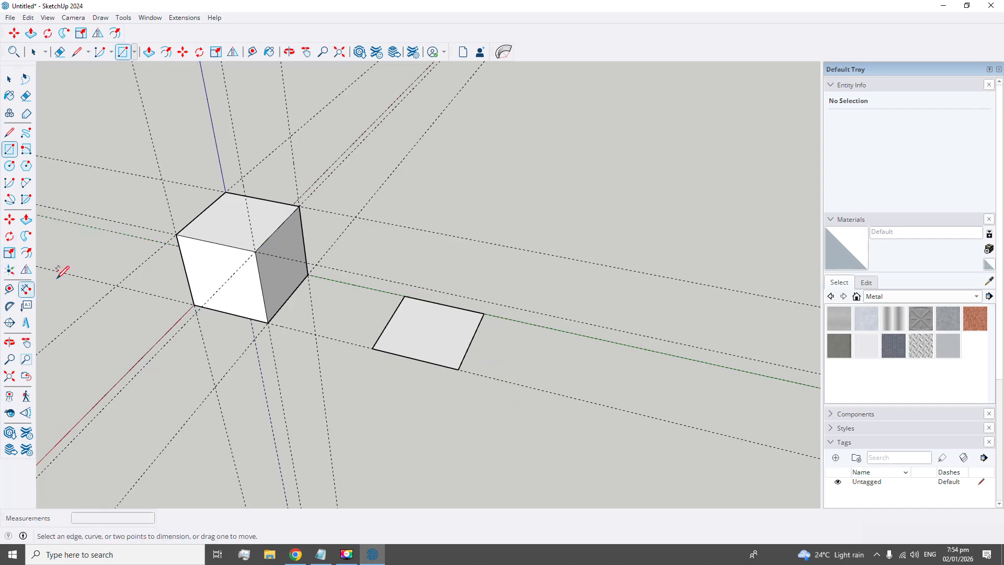
left_click(176, 234)
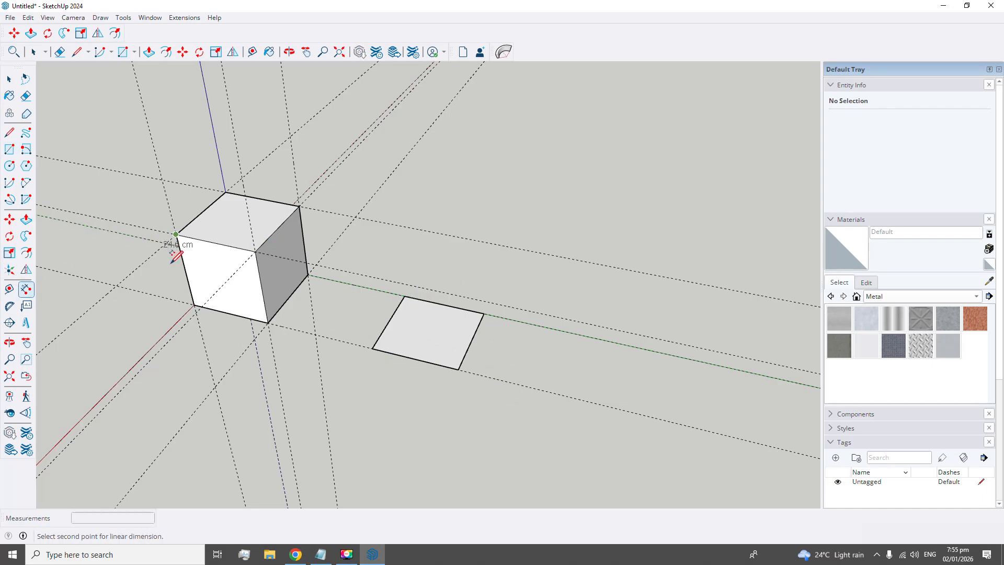
left_click(194, 304)
left_click(180, 319)
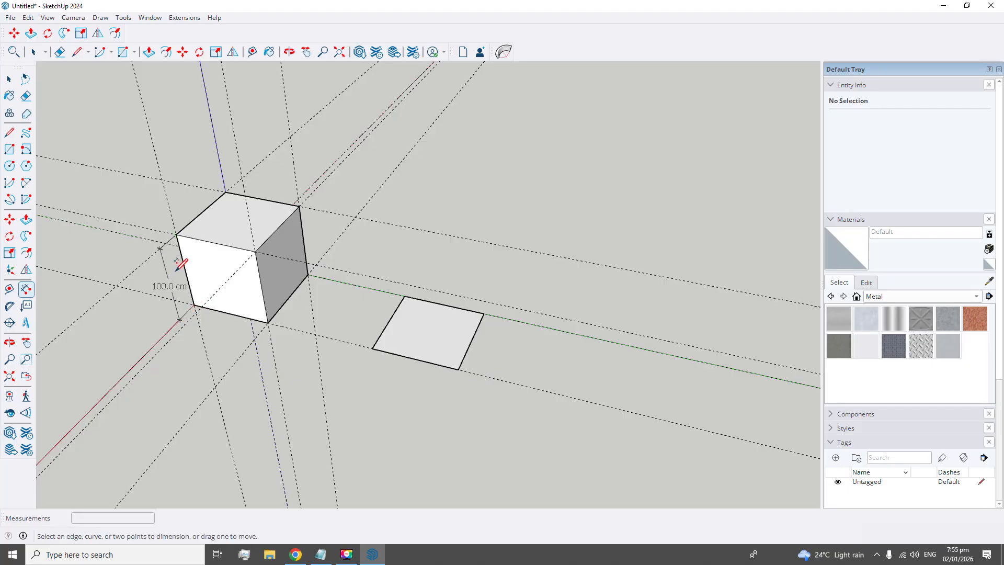
Push/Pull the ground square beside the cube upward by 100 cm to form a second cube.
left_click(26, 220)
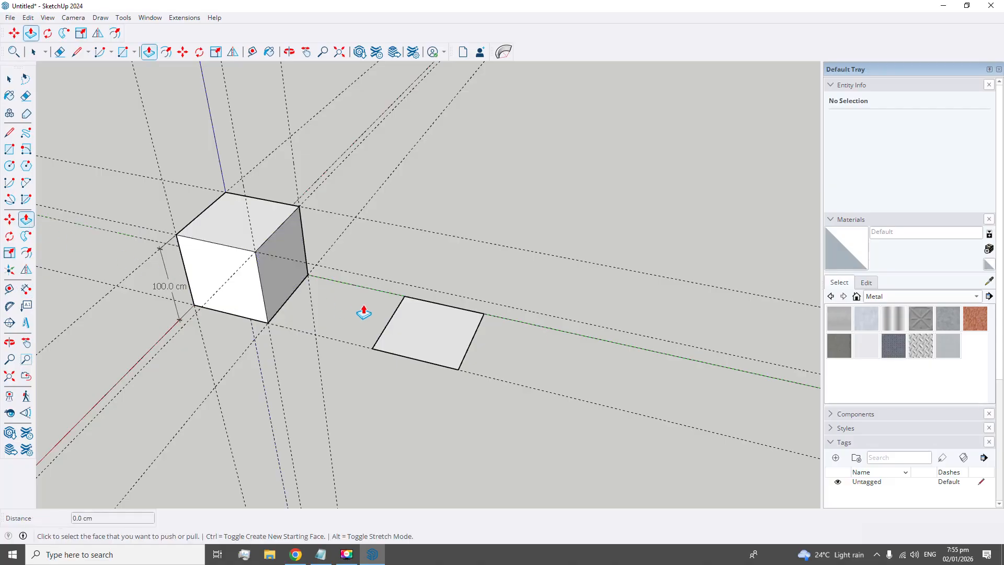
left_click(425, 332)
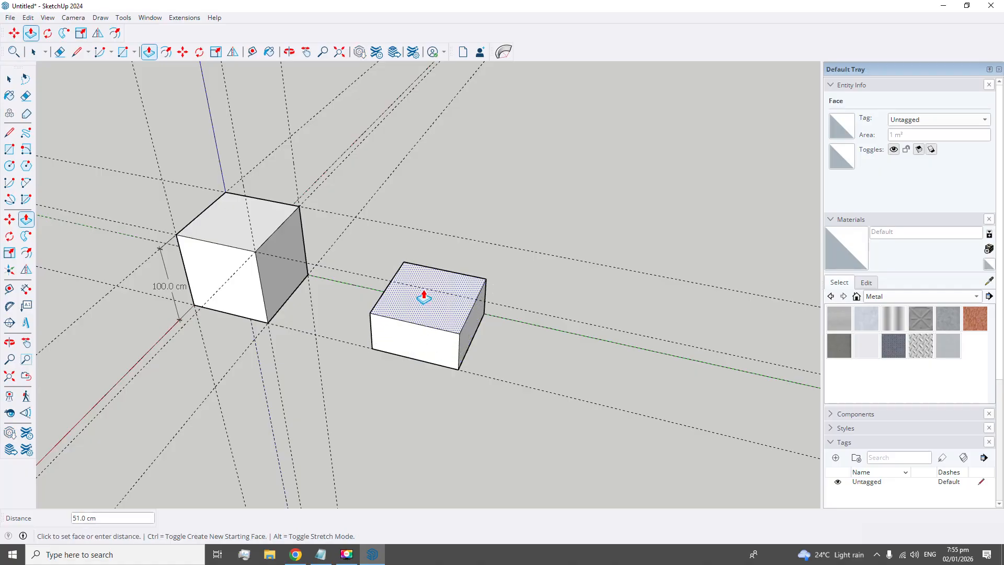
type("100")
key("Return")
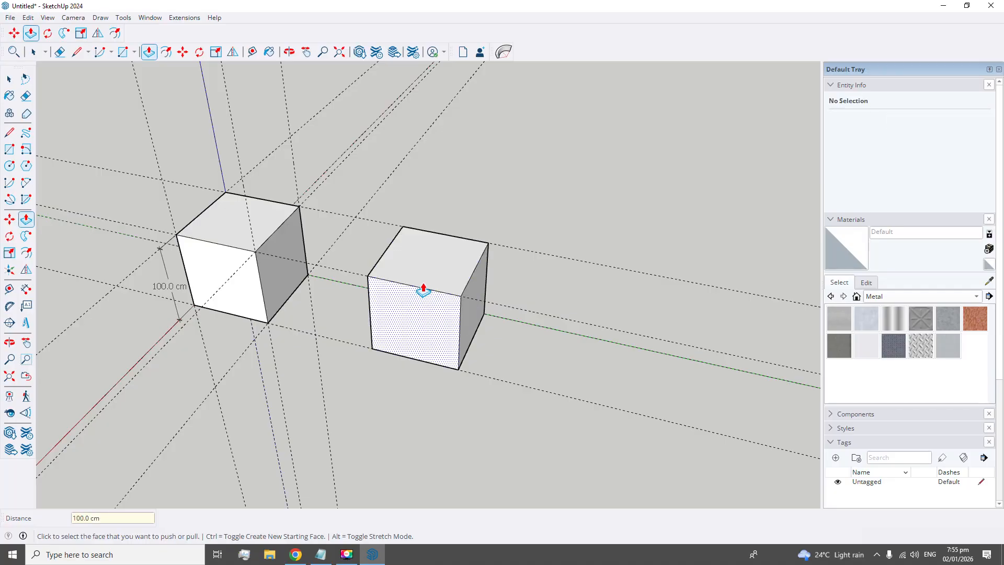
Compare the two cubes from different angles, selecting the whole extruded cube to check its faces and edges and clearing the selection.
left_click(289, 51)
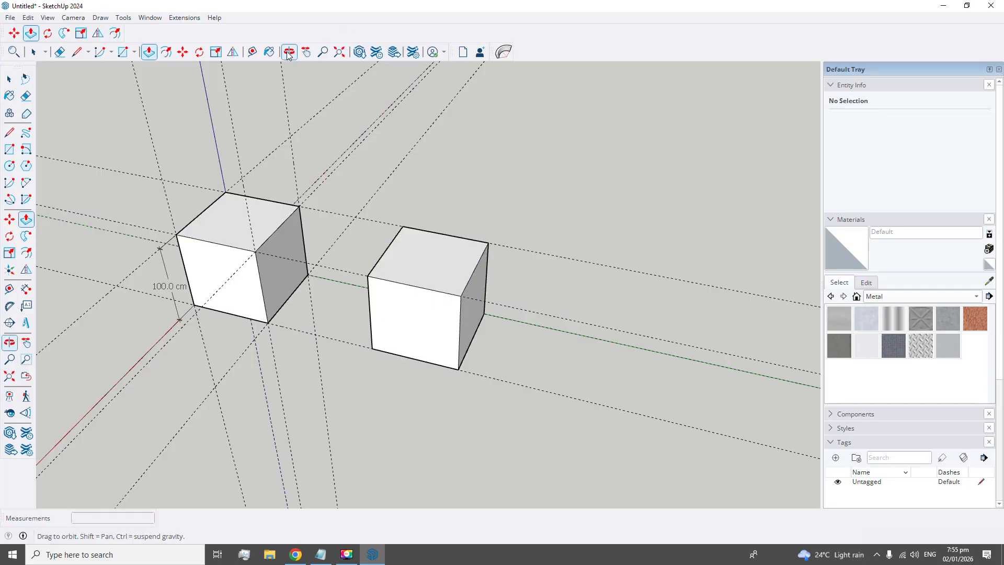
left_click_drag(413, 325, 366, 317)
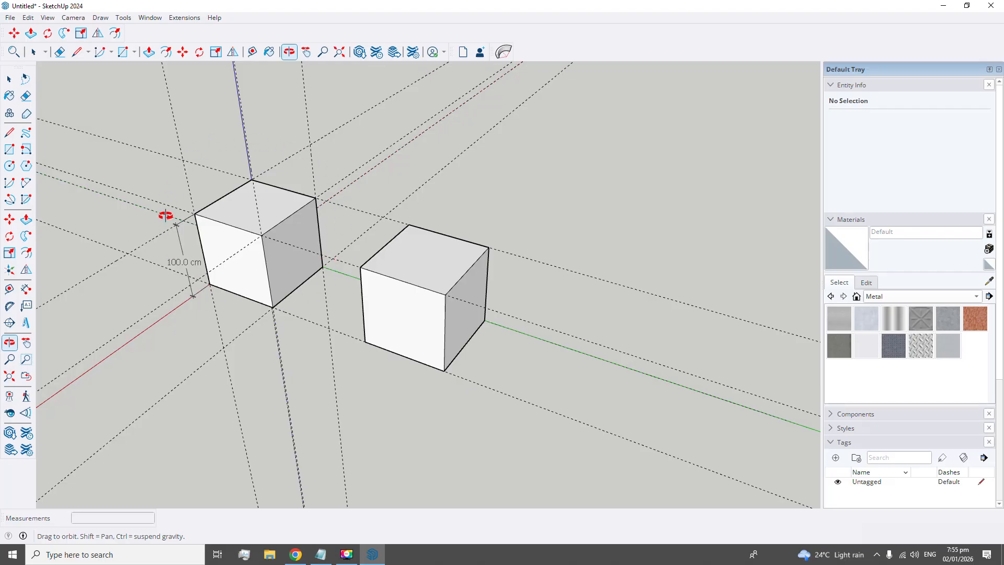
left_click(9, 79)
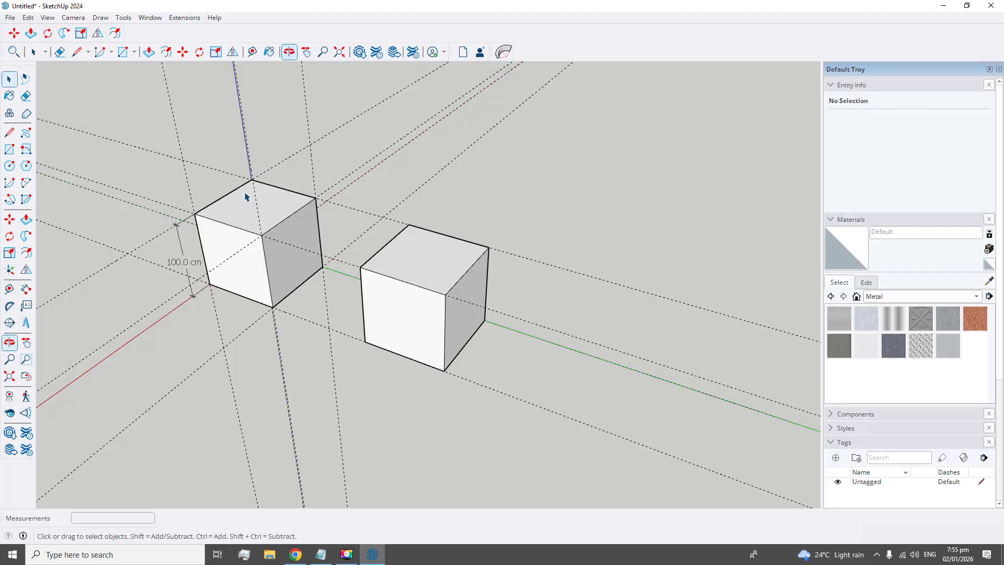
left_click_drag(350, 199, 530, 399)
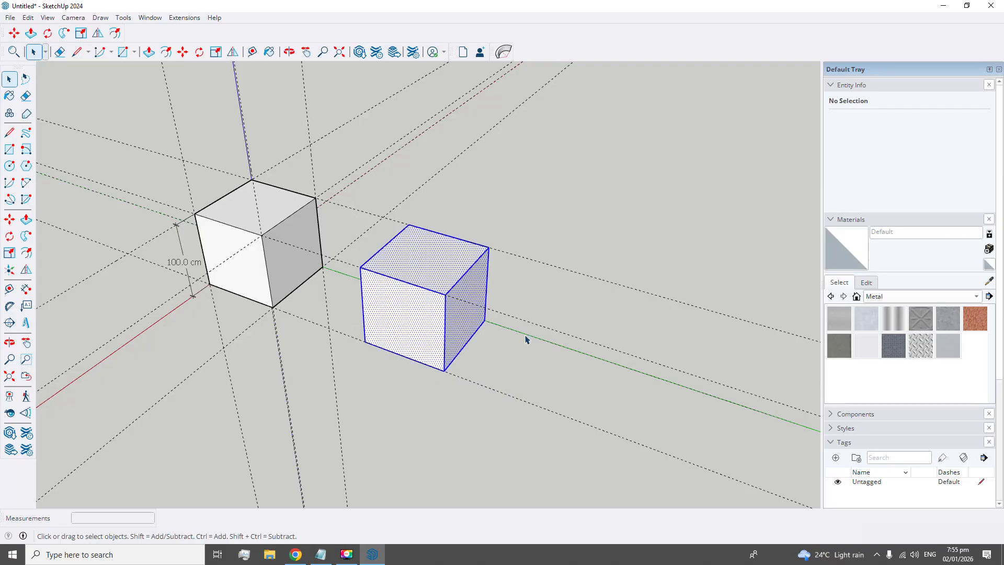
left_click(471, 192)
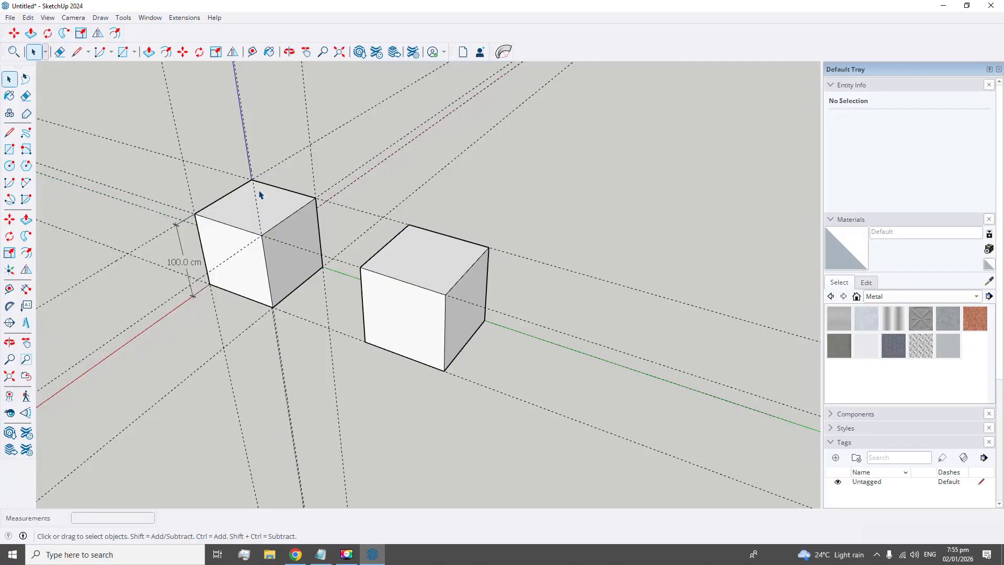
left_click(289, 52)
left_click_drag(356, 202, 347, 168)
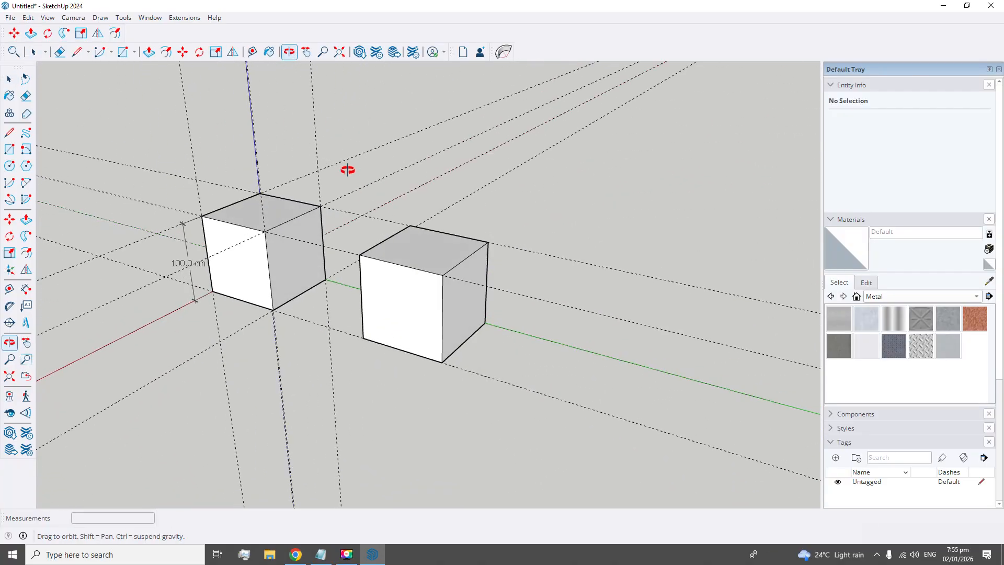